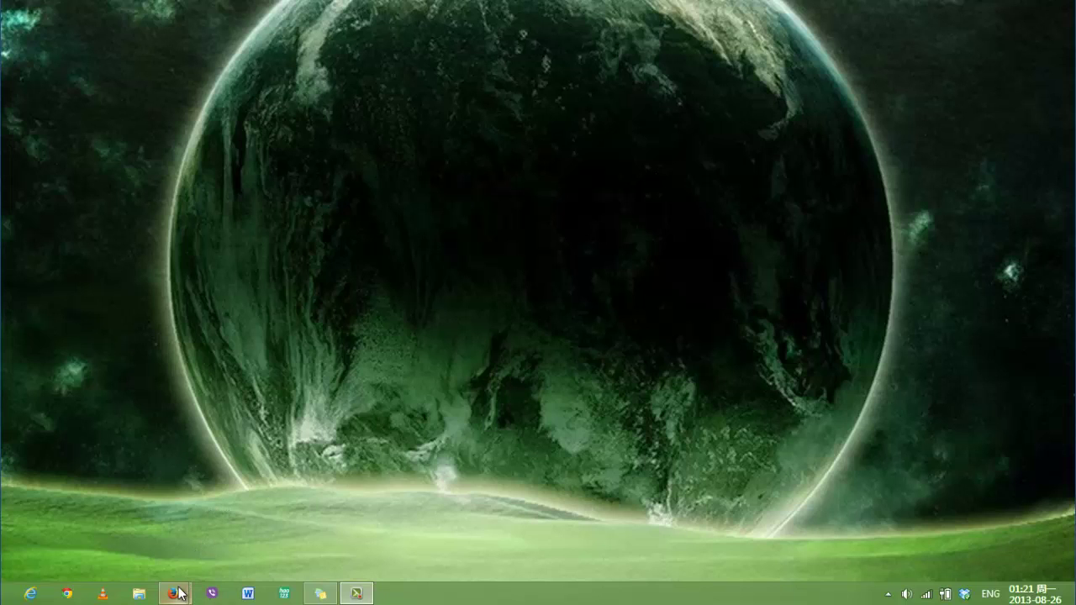
Log in to Facebook with the saved e-mail address and the account password
mouse_move(178, 594)
click(180, 547)
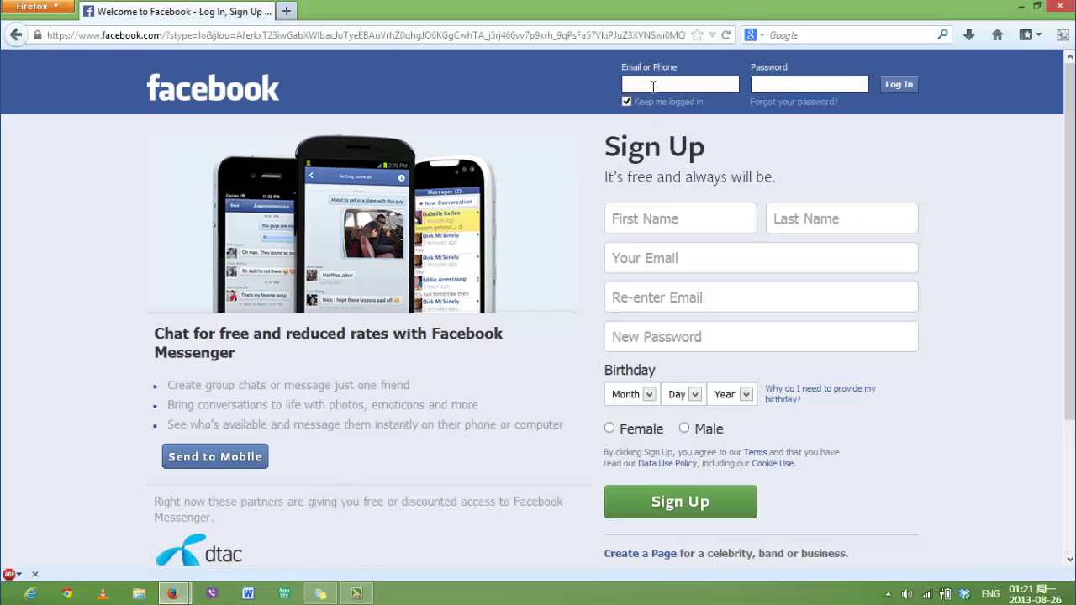
text(th)
key(Down)
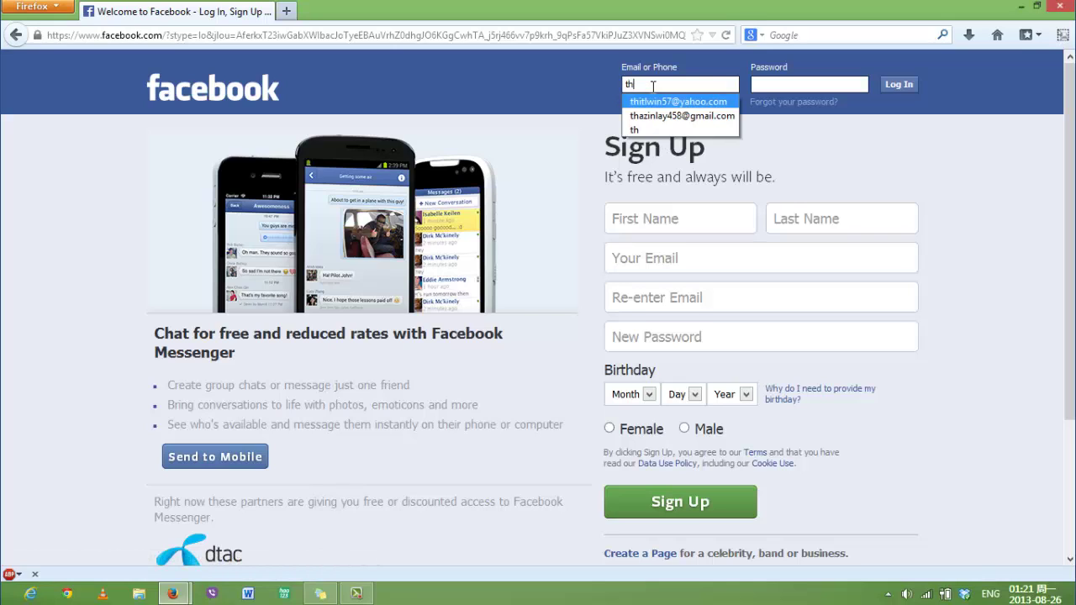
key(Tab)
text(••••••••••••••••)
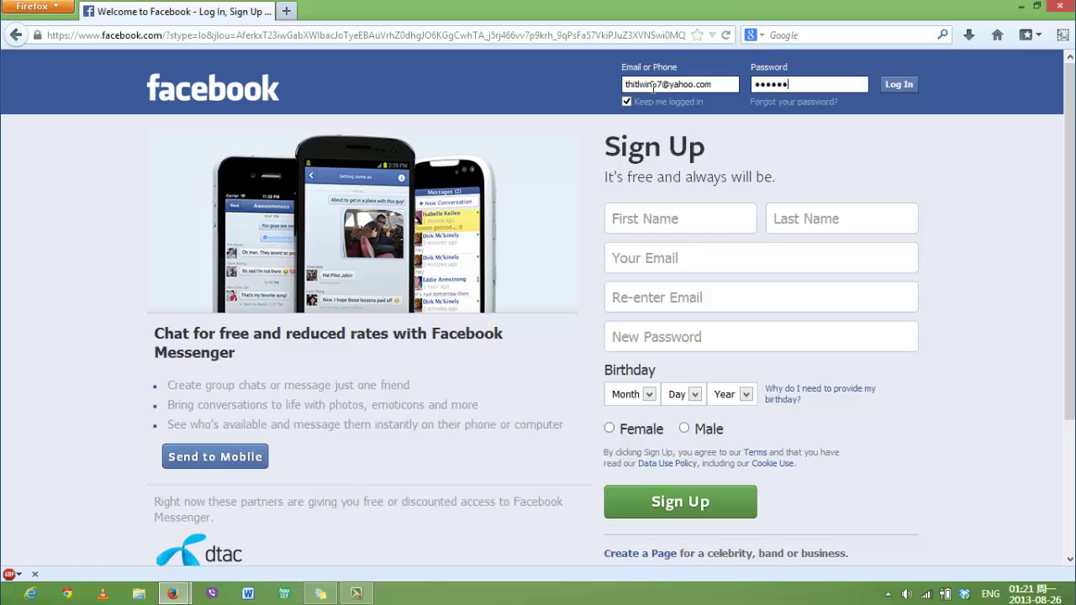
text(••••)
key(Return)
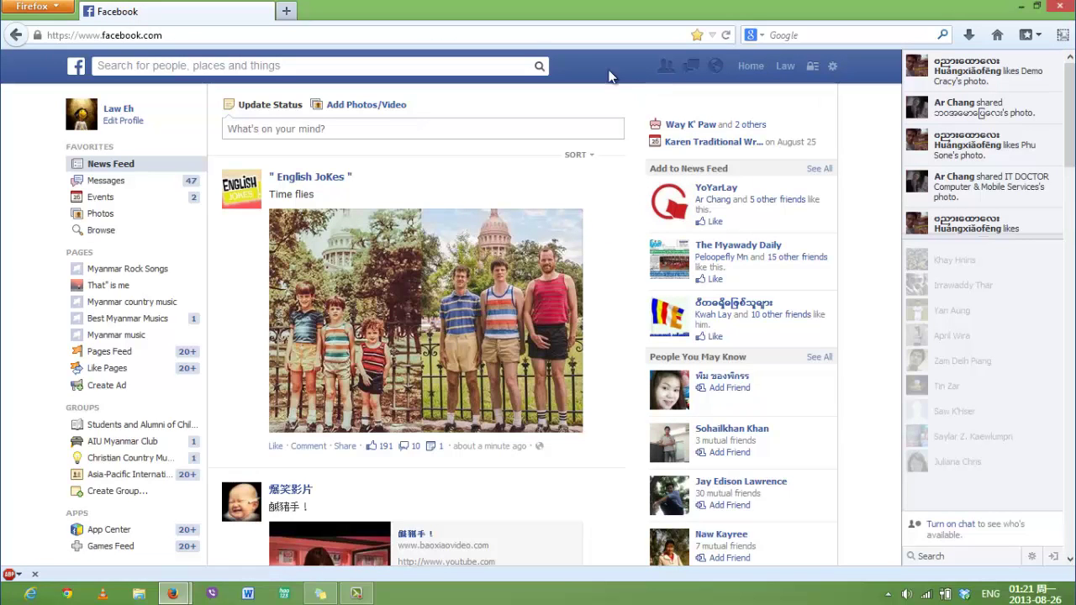
Open facebook.com/pages in a new Firefox tab
click(286, 12)
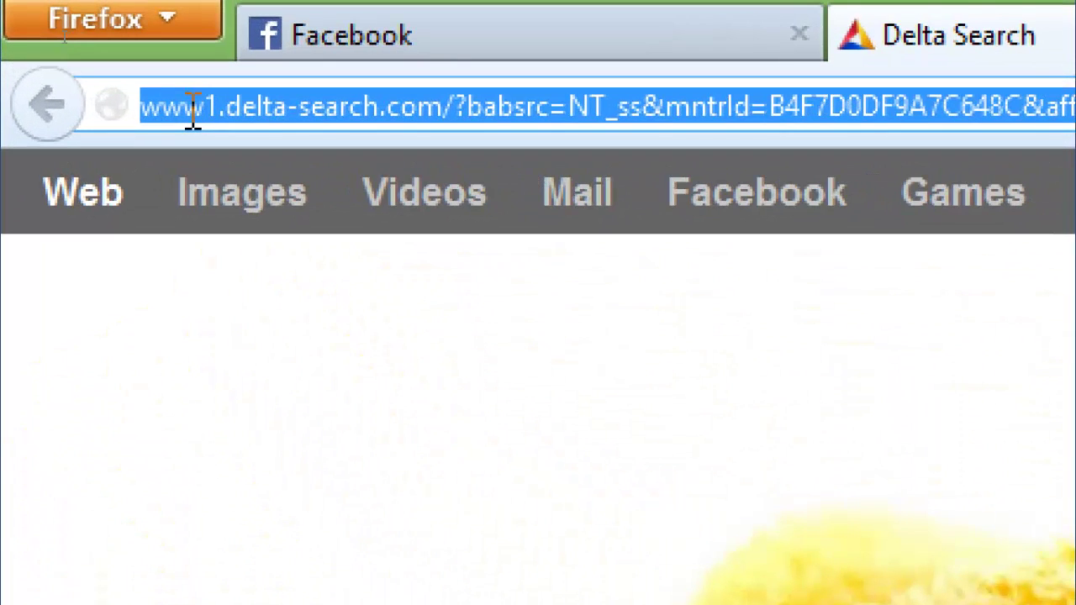
text(faceb)
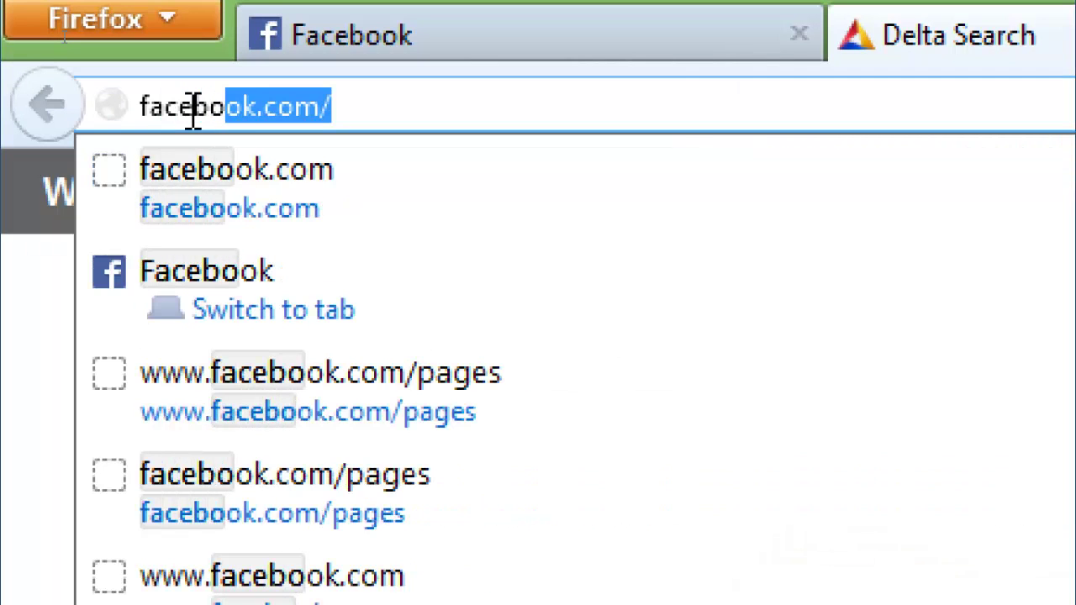
text(ook.com/)
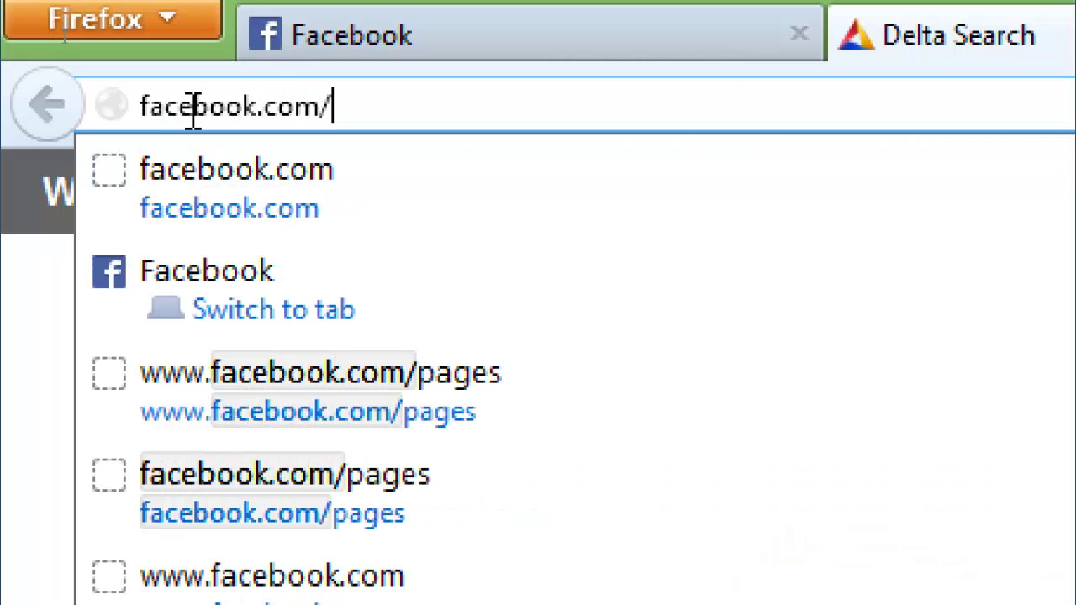
text(pages)
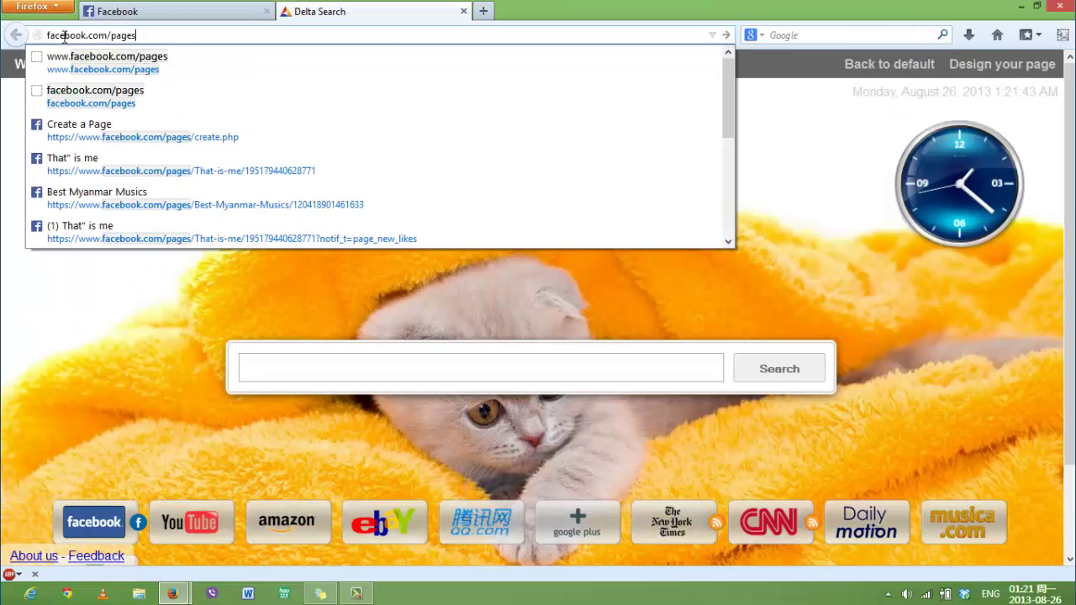
key(Return)
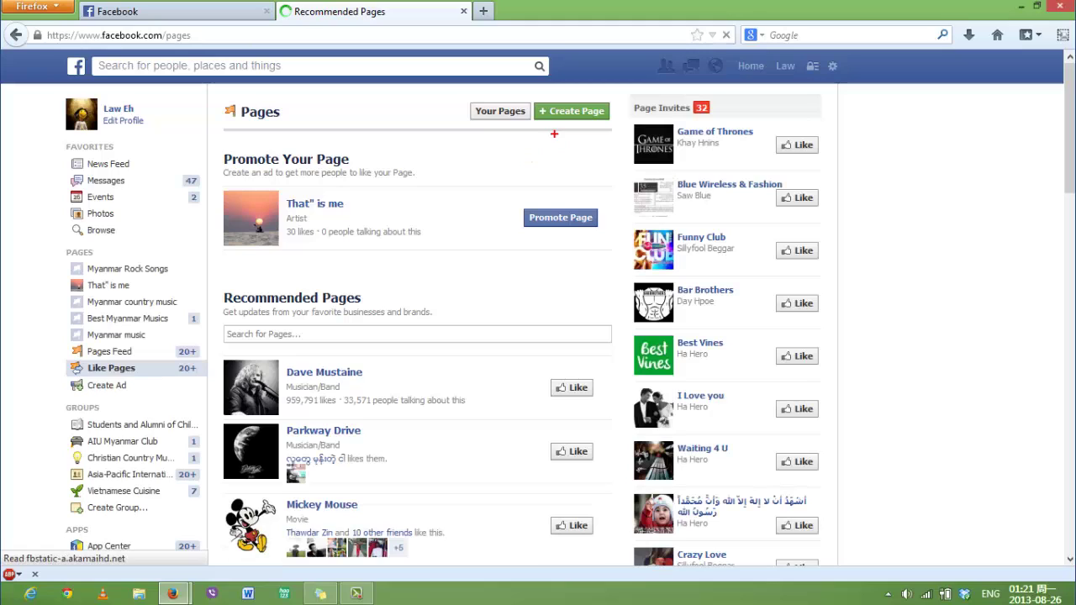
mouse_move(526, 140)
mouse_down()
mouse_move(540, 131)
mouse_move(514, 153)
mouse_move(540, 132)
mouse_up()
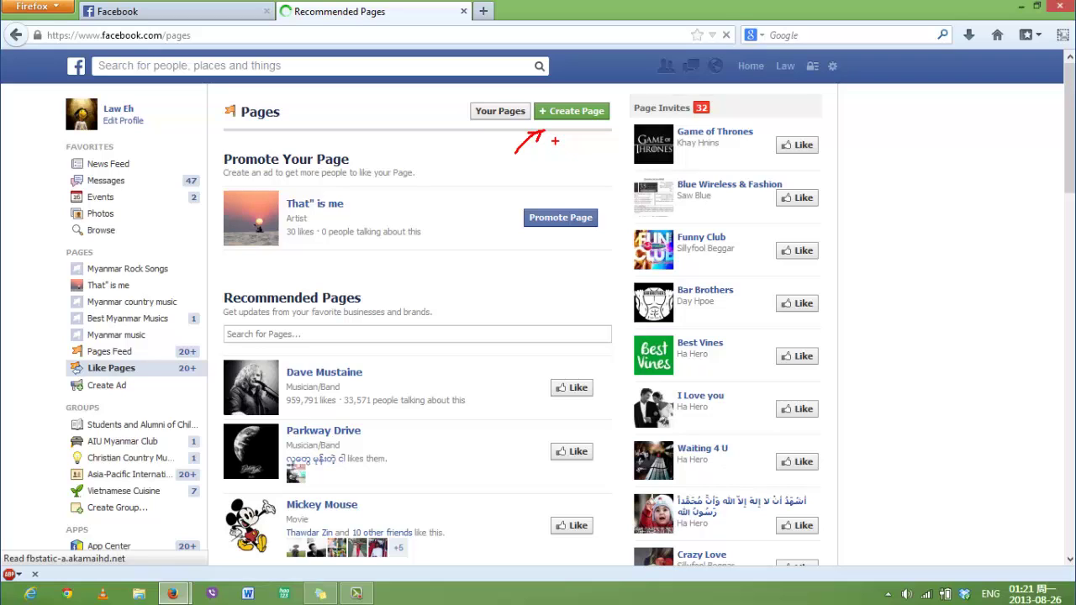
key(Escape)
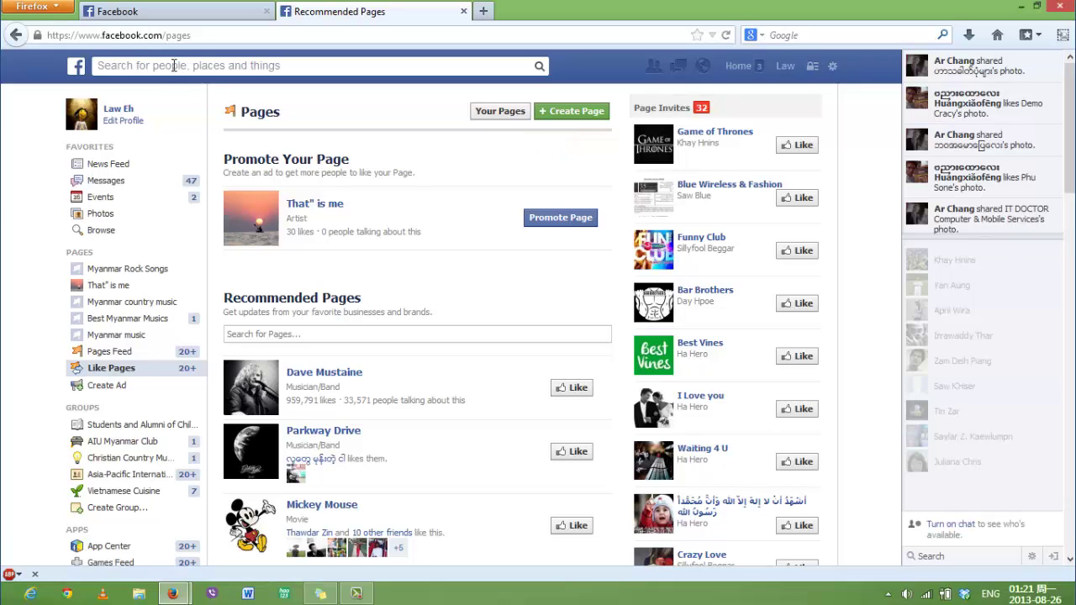
Start a new Facebook page of the Entertainment type
click(569, 123)
scroll(523, 241, down, 3)
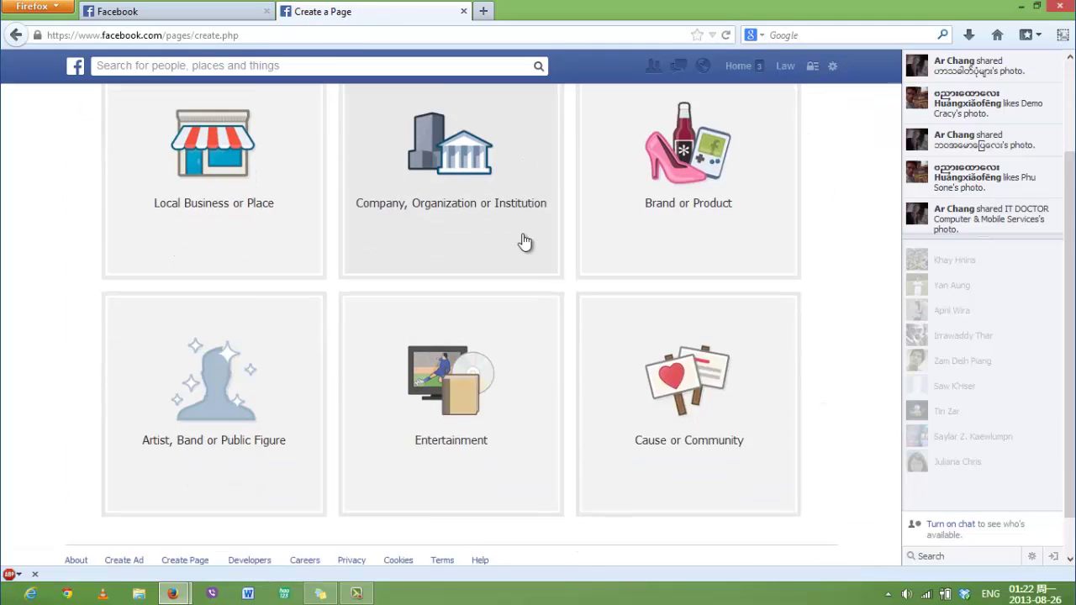
scroll(524, 286, down, 1)
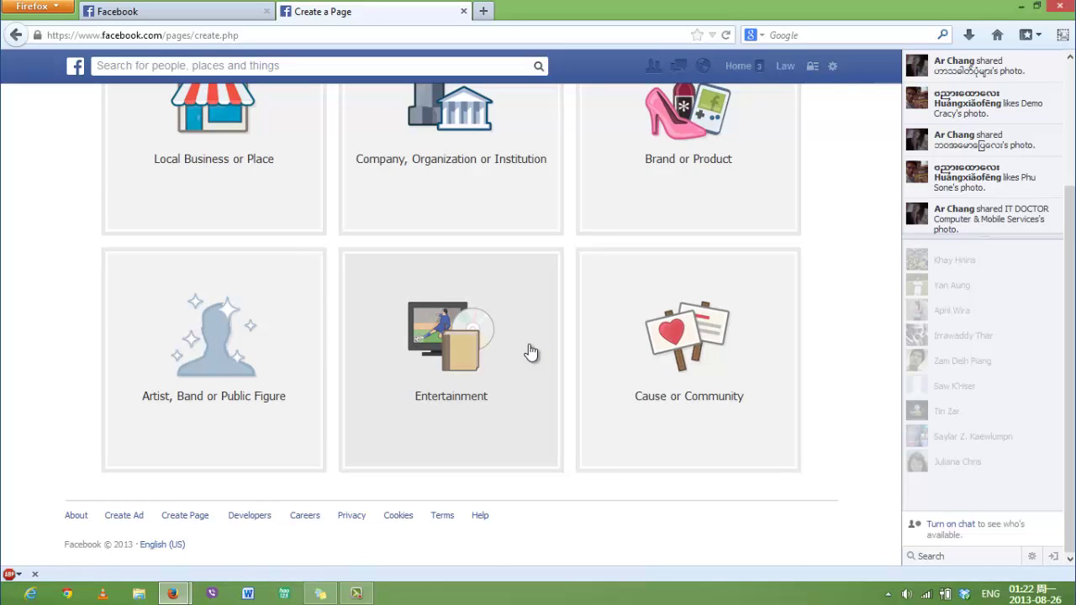
click(486, 396)
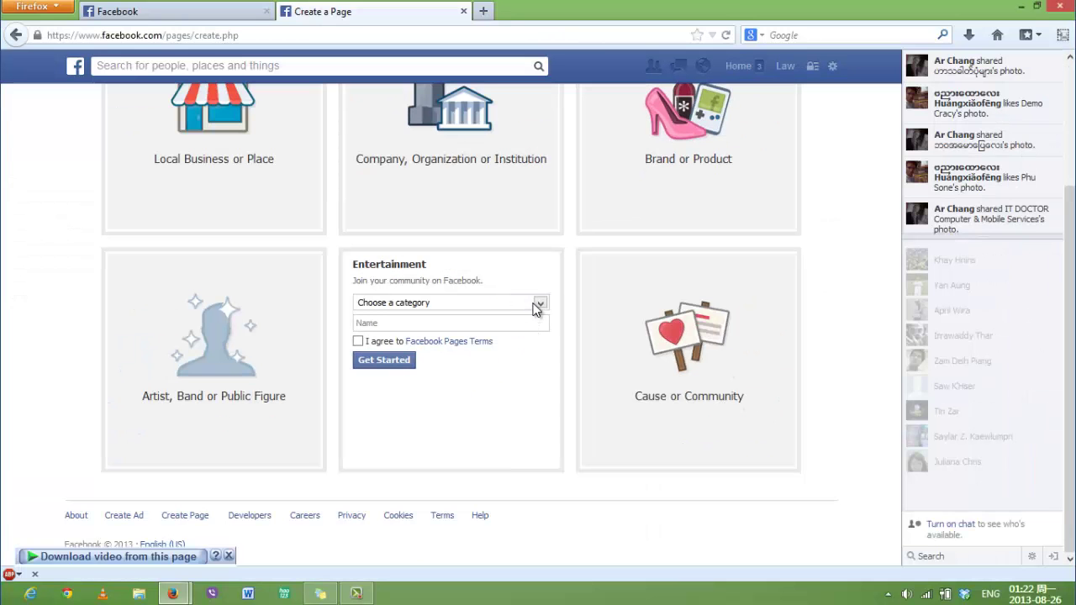
Create the Entertainment page 'Myo Gyi Songs' in the Music Video category
click(670, 194)
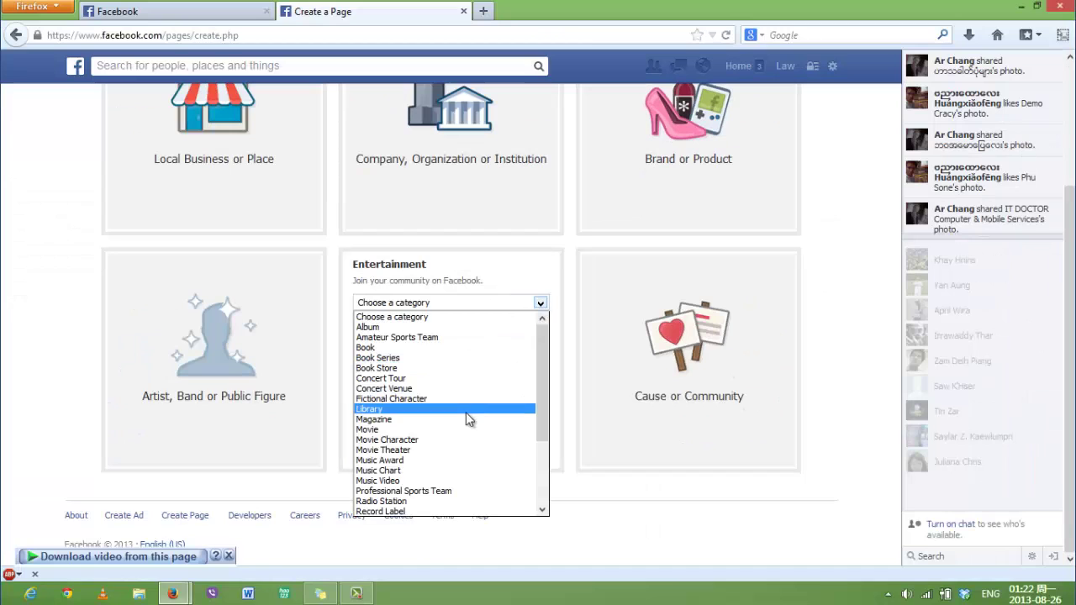
scroll(462, 439, down, 2)
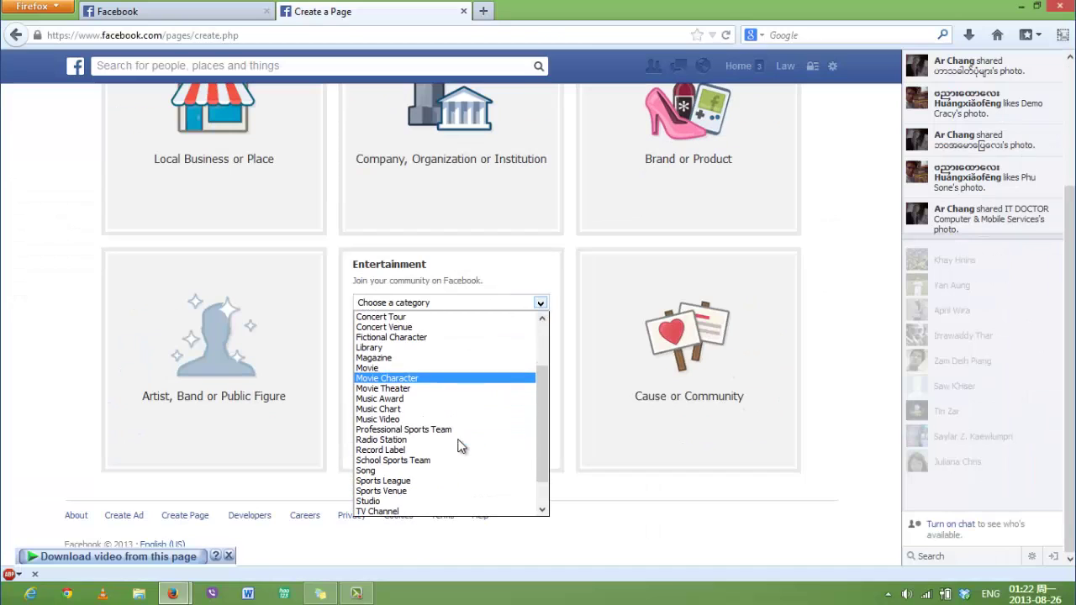
click(422, 420)
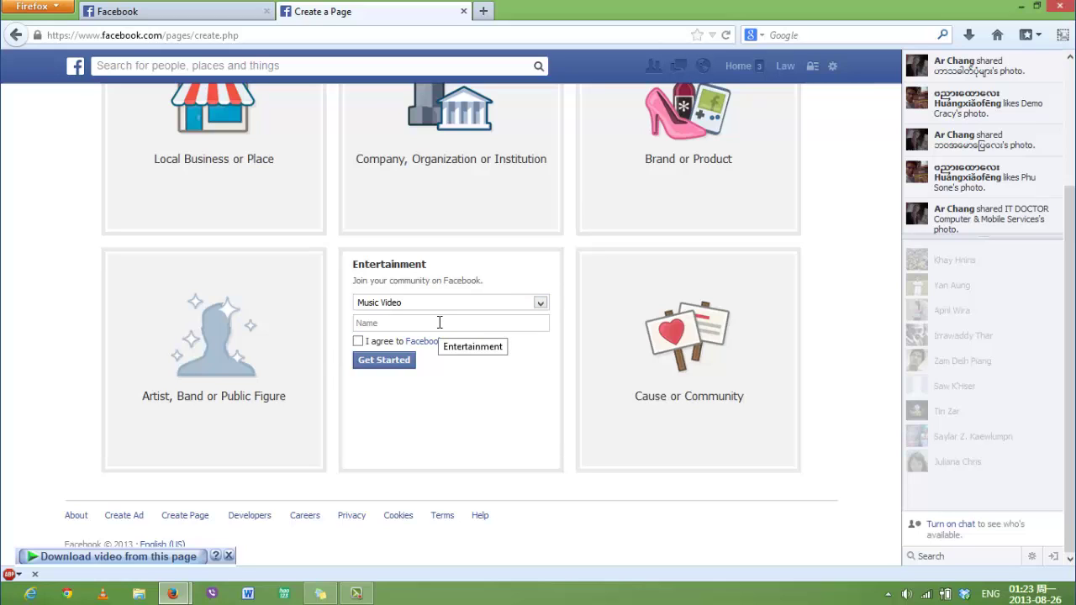
text(Myo Gyi)
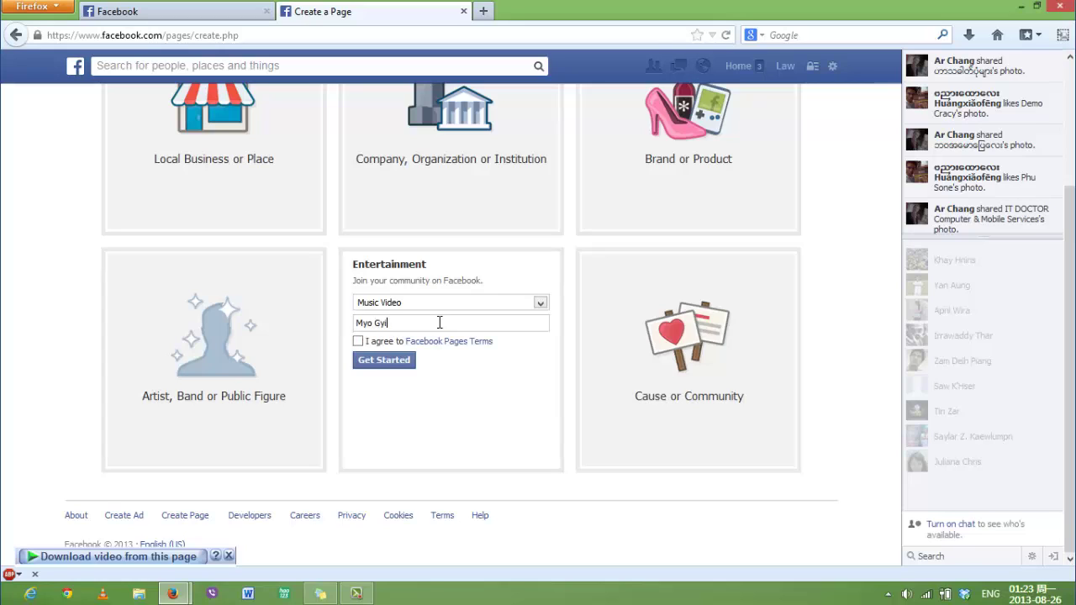
text( Songs)
click(386, 361)
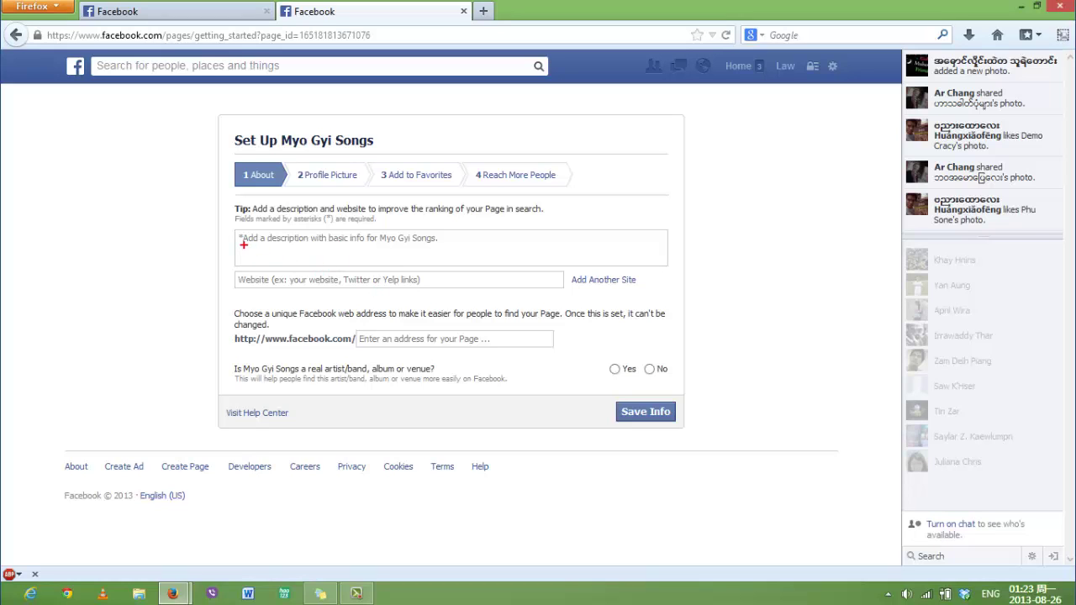
Review the blank description, website and web address fields on the About step
drag(248, 244, 426, 243)
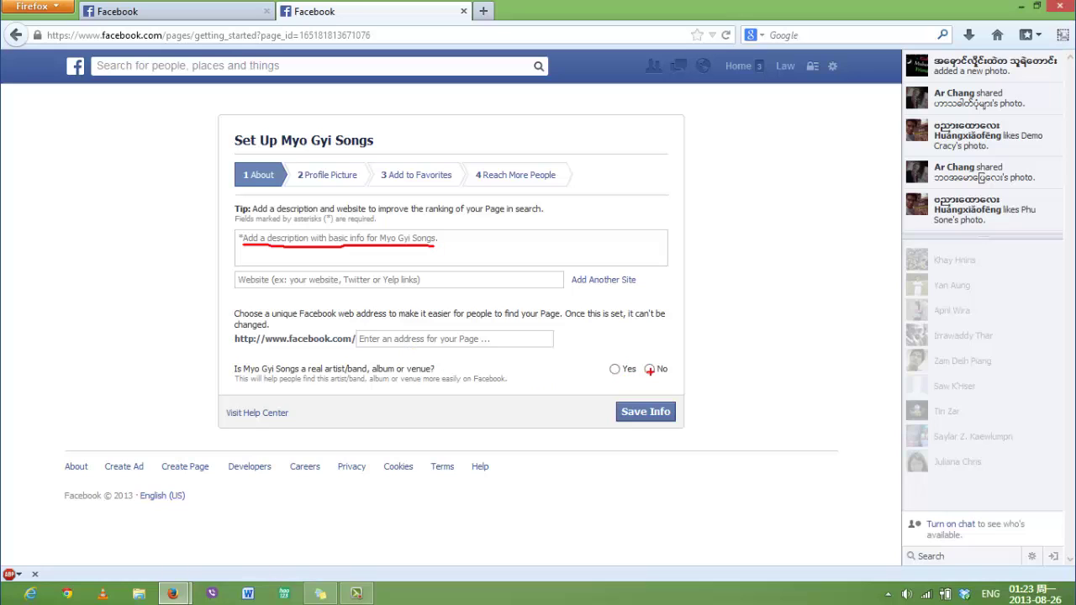
mouse_move(609, 381)
mouse_down()
mouse_move(599, 385)
mouse_move(643, 378)
mouse_up()
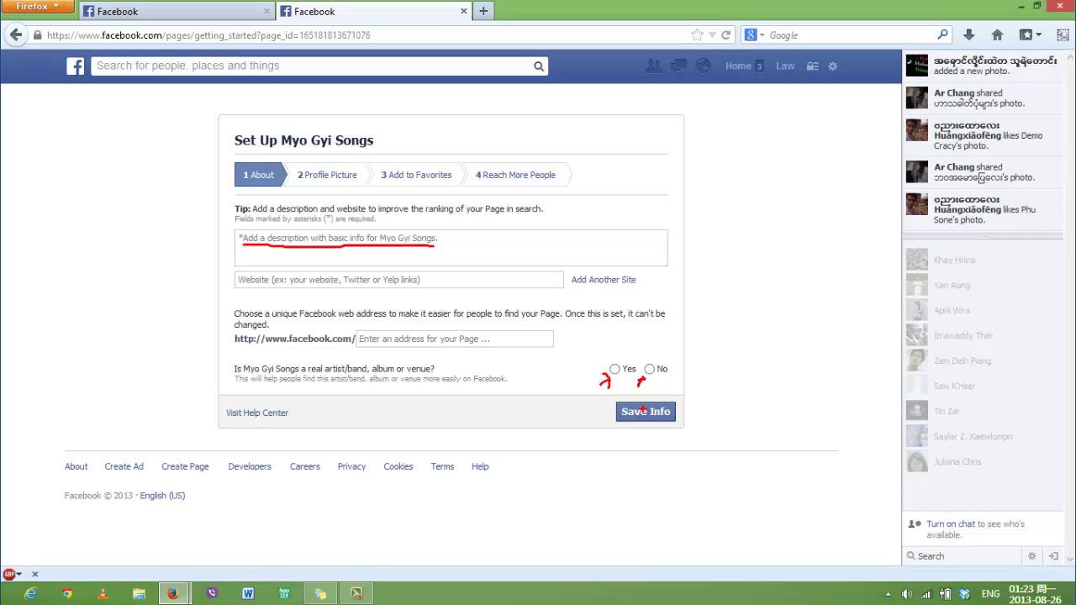
key(Escape)
Set the description to 'Just for fun!!!', answer No to real artist, and save
click(298, 253)
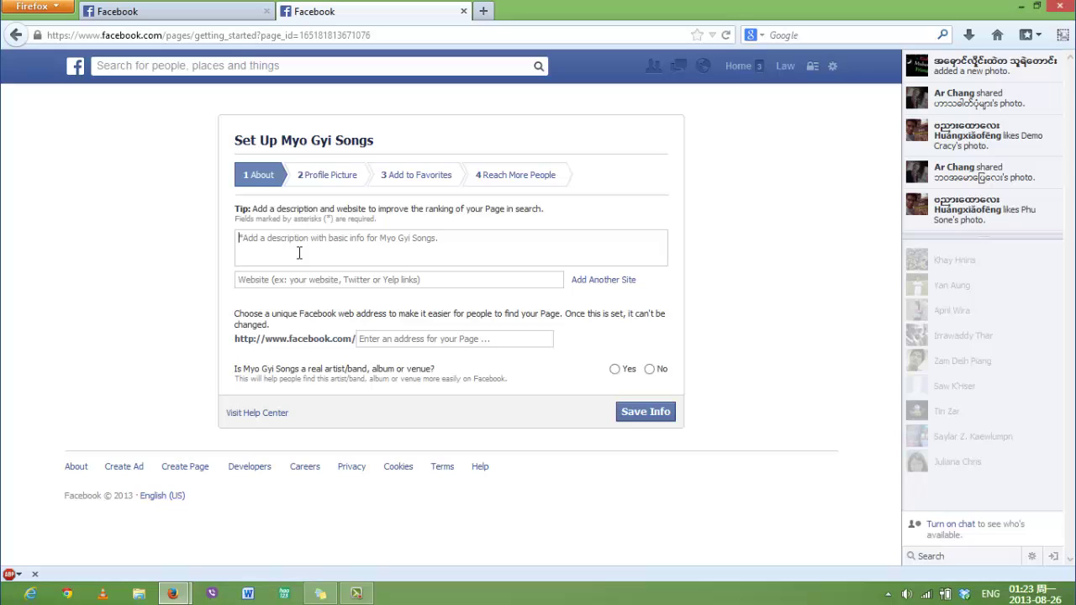
text(Just f)
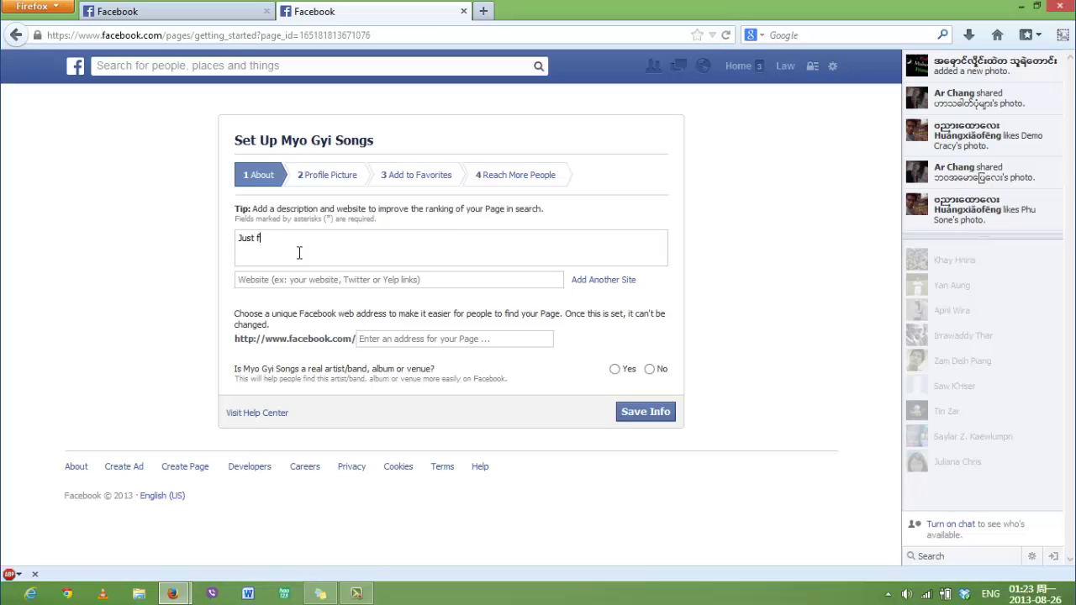
text(or fun)
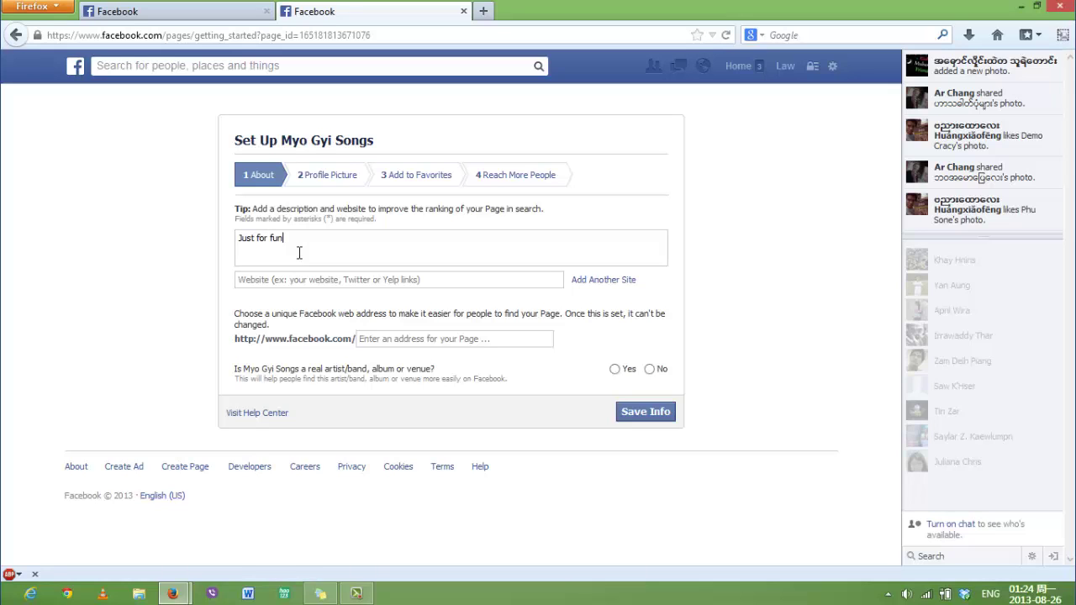
text(!!!)
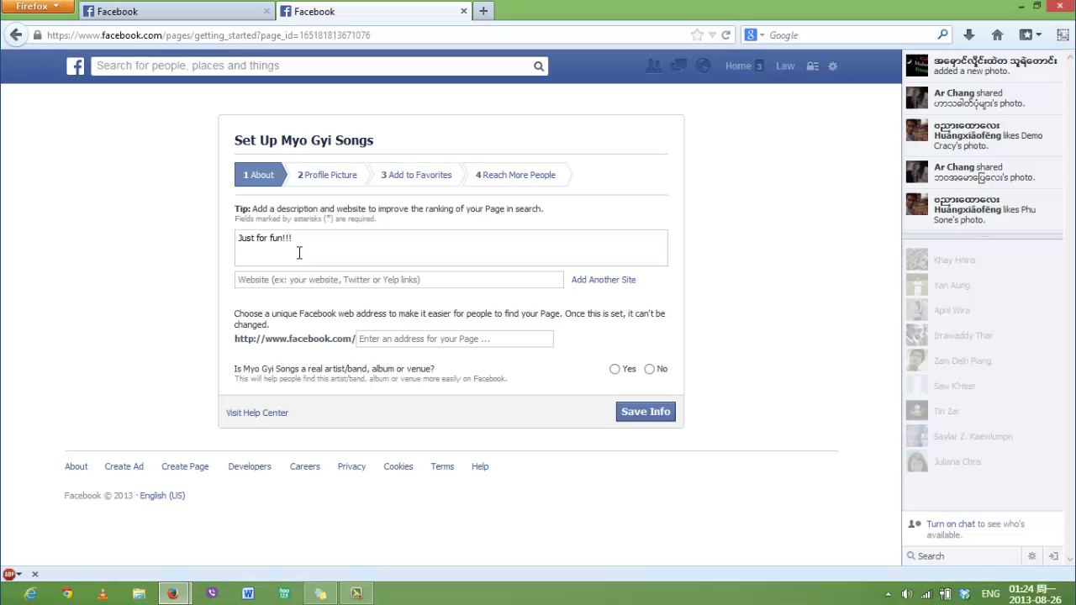
click(650, 369)
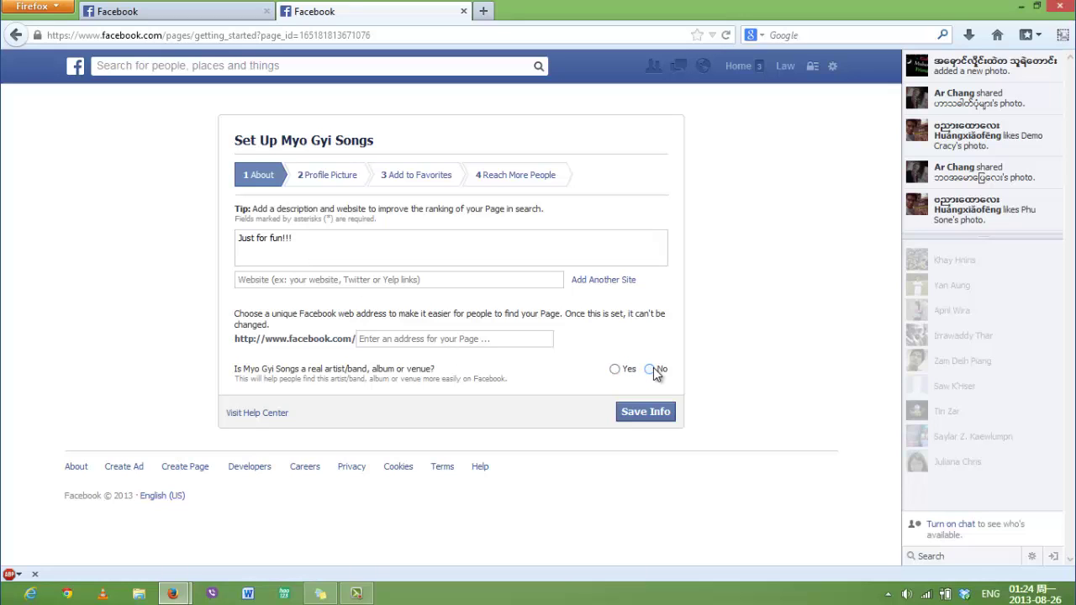
click(655, 416)
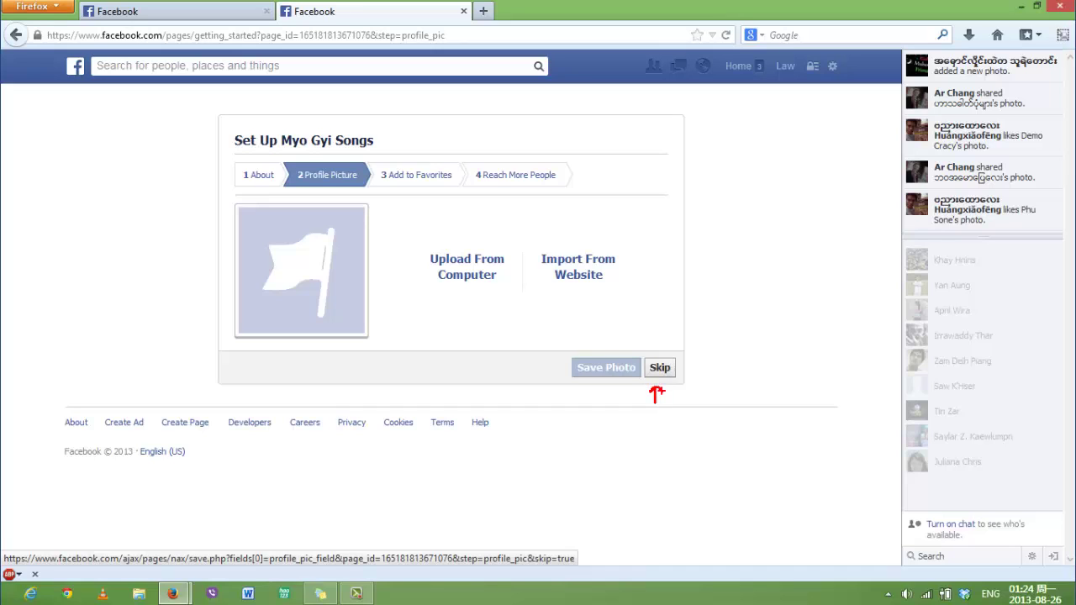
Skip the Profile Picture and Add to Favorites setup steps
click(660, 368)
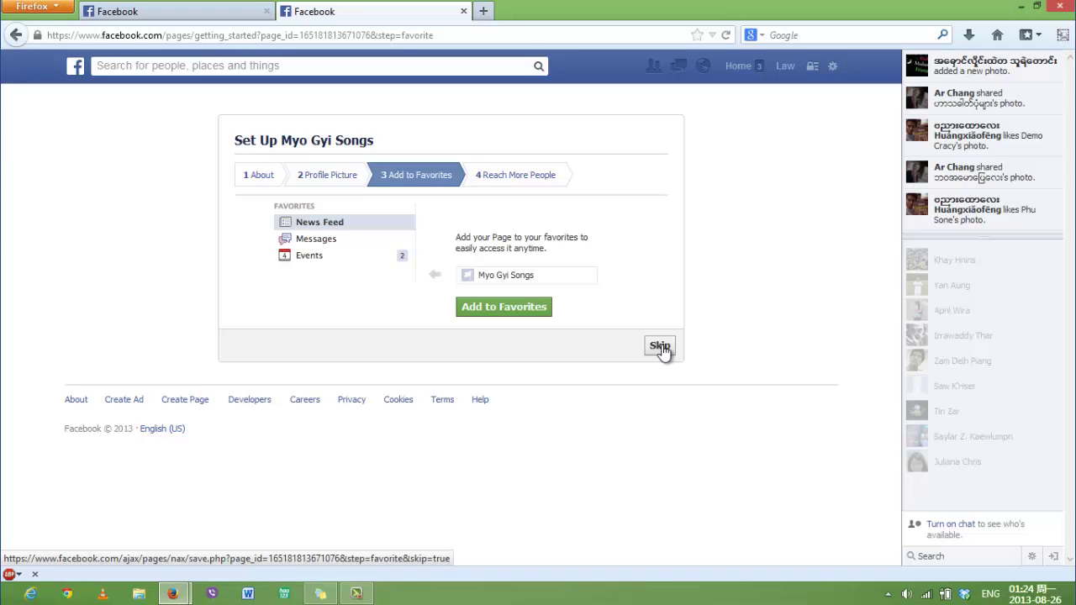
click(659, 346)
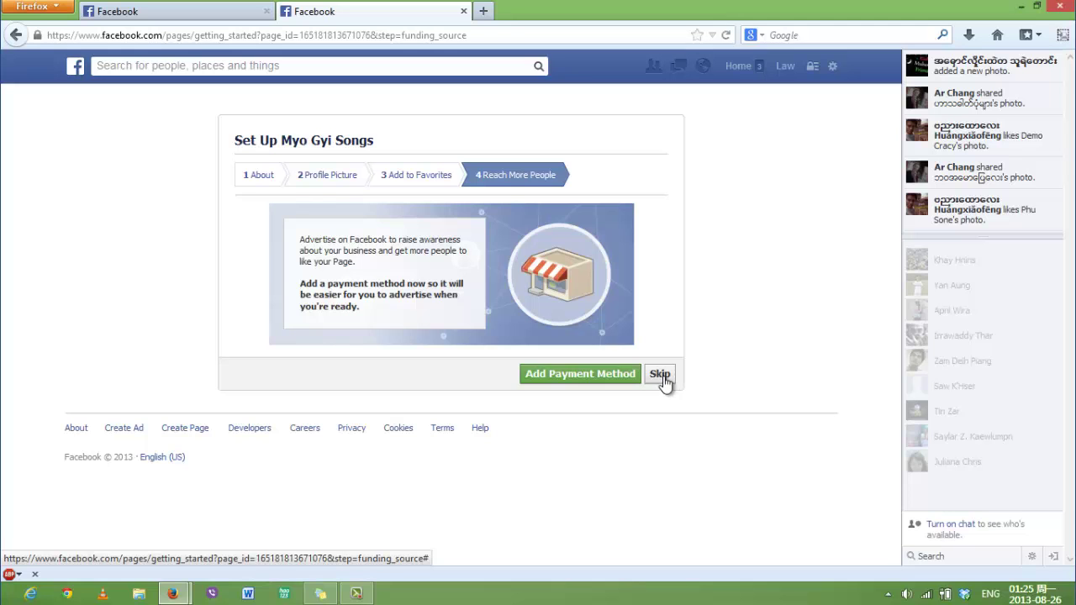
Skip the payment-method step to finish the page setup
click(660, 375)
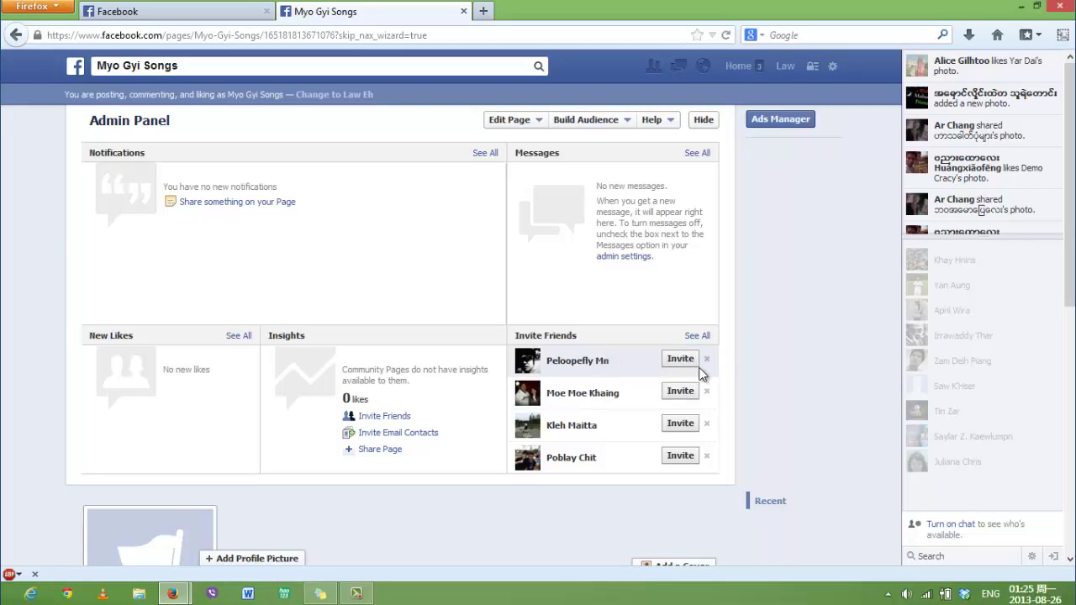
Scroll down to the Myo Gyi Songs header showing 'Just for fun!!!'
scroll(390, 430, down, 5)
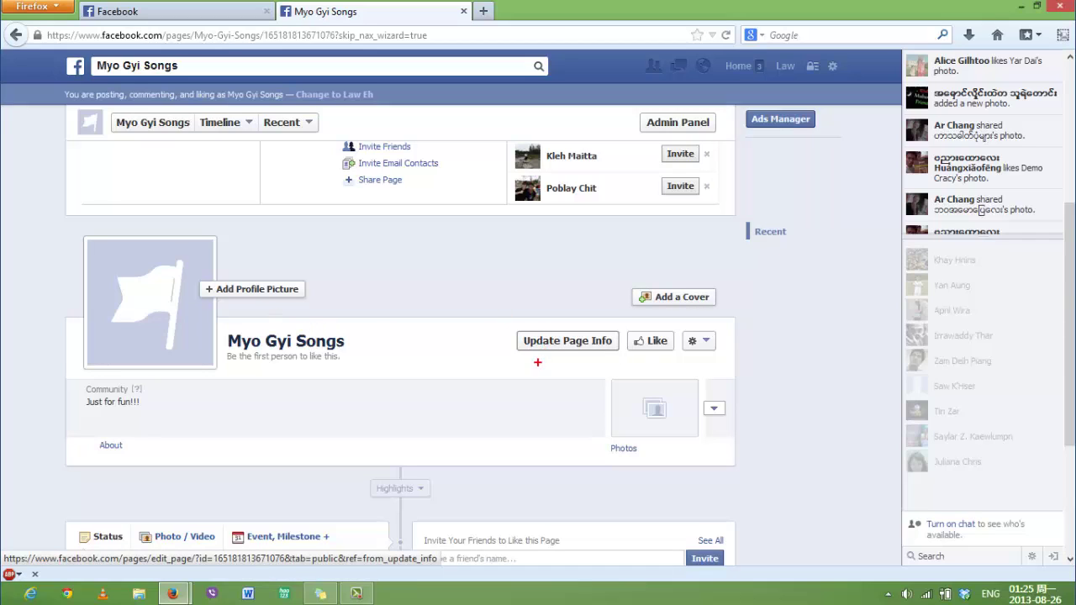
mouse_move(527, 378)
mouse_down()
mouse_move(542, 356)
mouse_move(528, 363)
mouse_move(543, 378)
mouse_up()
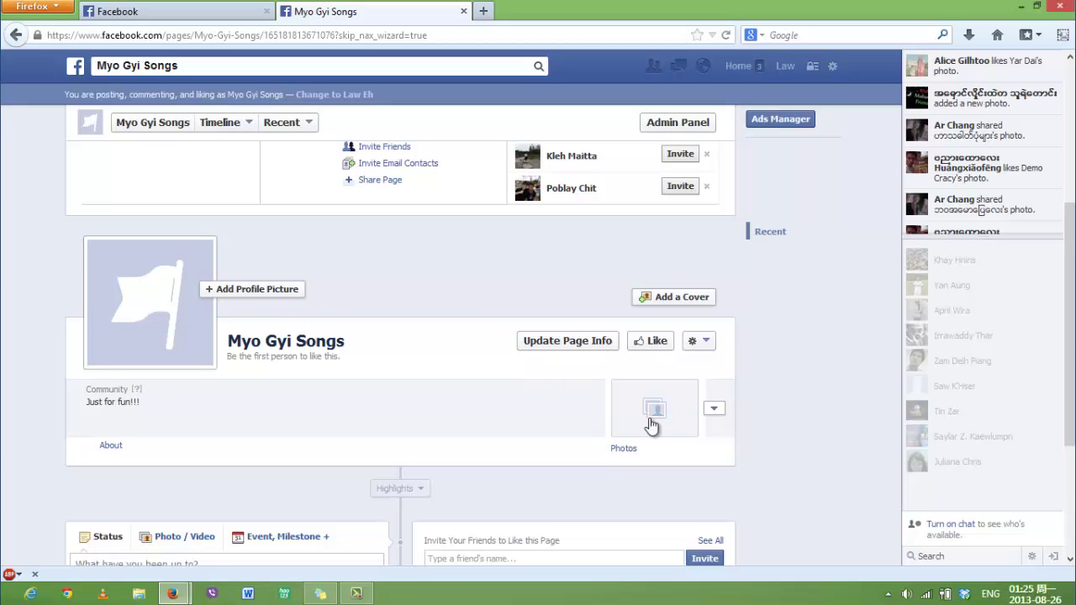
scroll(543, 349, down, 3)
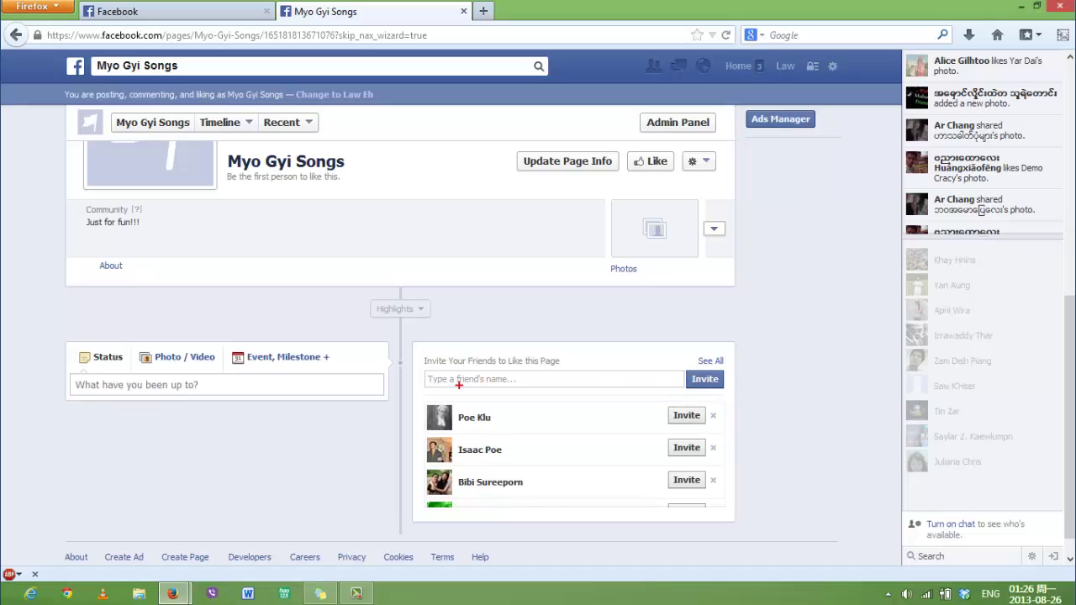
mouse_move(690, 352)
mouse_down()
mouse_move(675, 382)
mouse_move(685, 379)
mouse_up()
drag(84, 393, 158, 392)
key(Escape)
scroll(688, 394, down, 1)
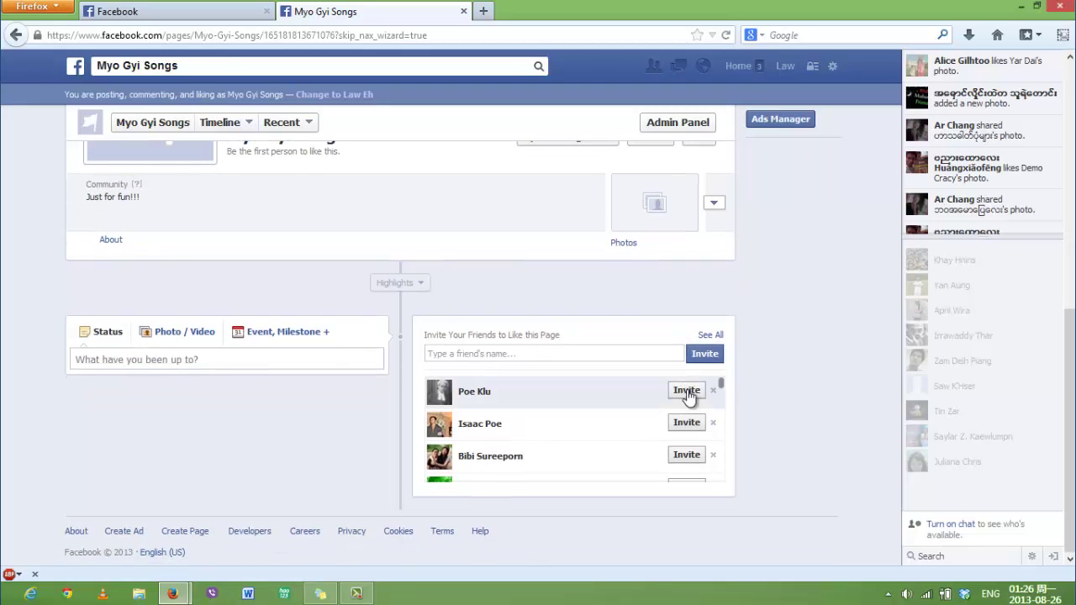
scroll(790, 375, up, 5)
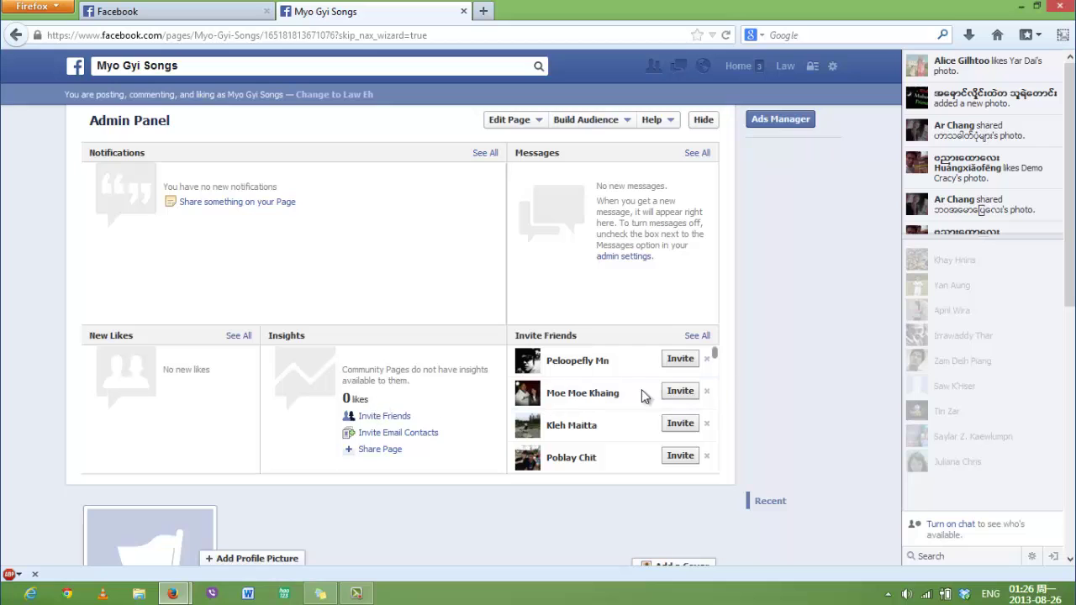
scroll(725, 380, down, 2)
scroll(726, 383, down, 1)
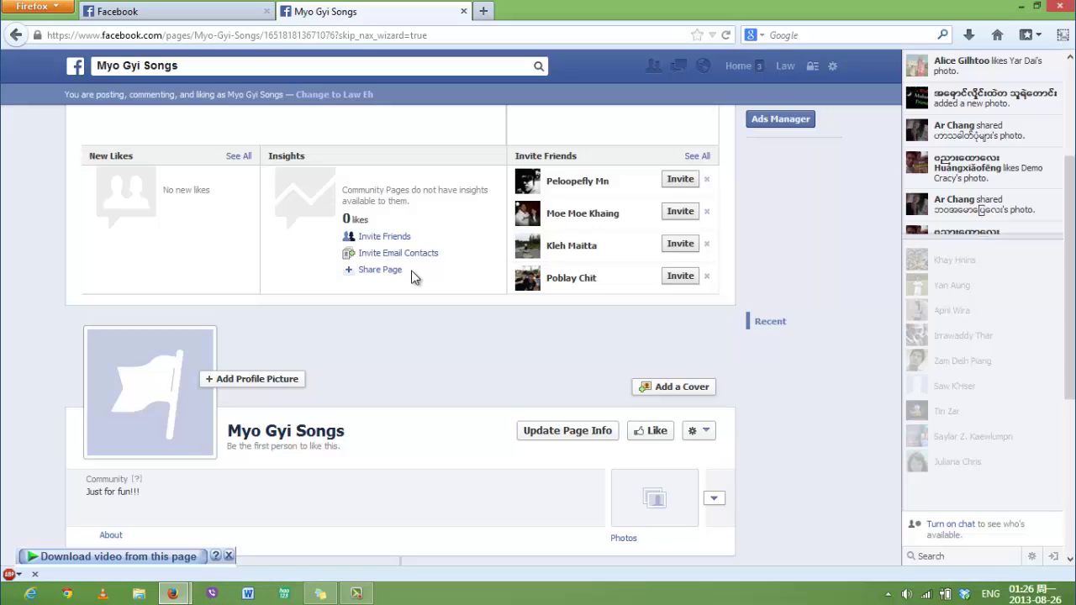
Like the Myo Gyi Songs page from its header
double_click(346, 218)
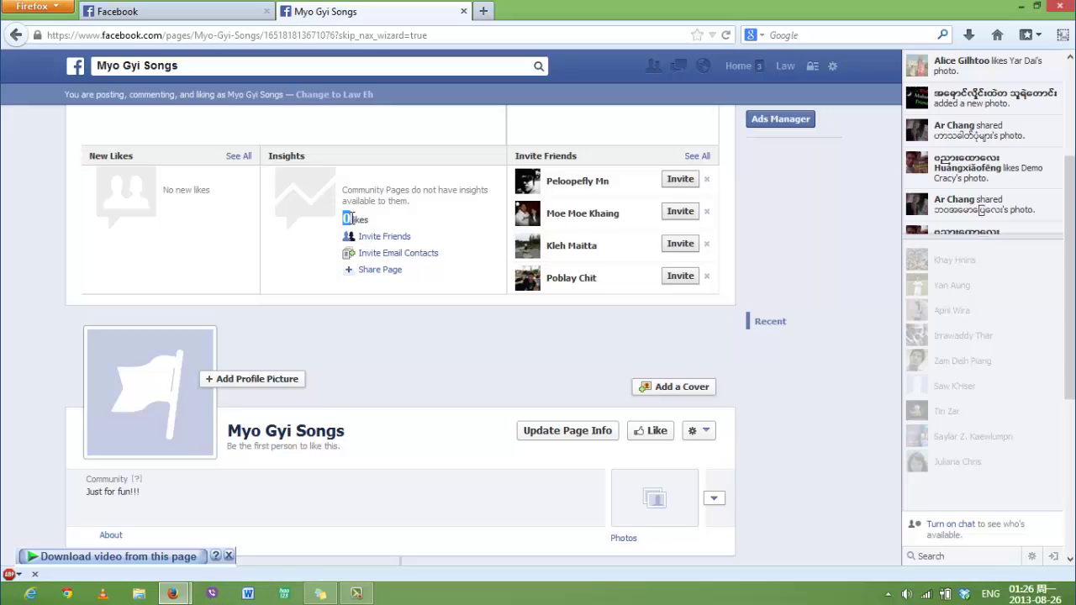
click(657, 432)
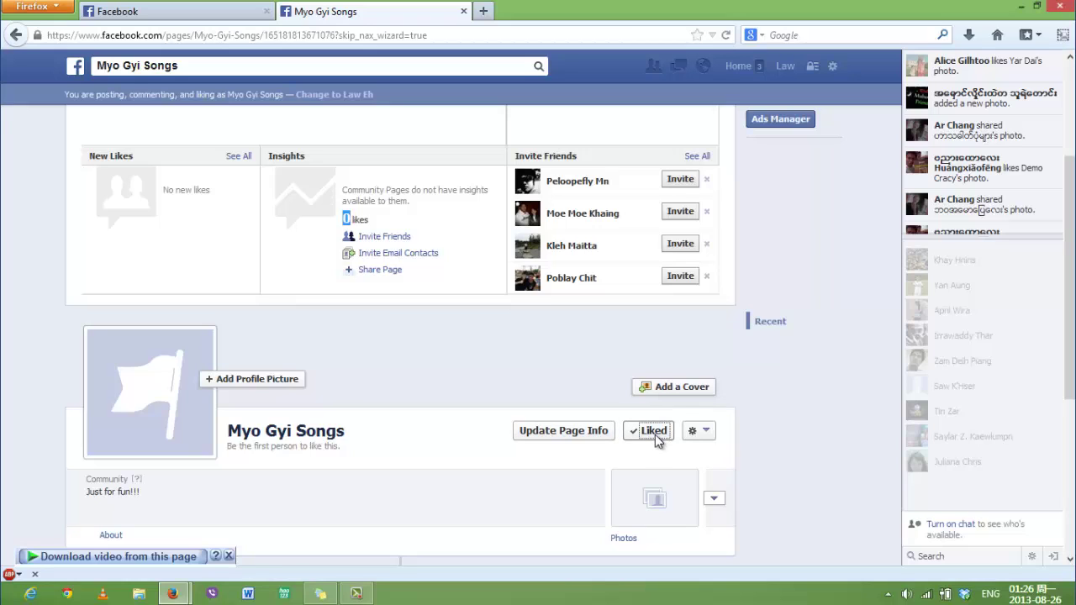
scroll(805, 337, up, 1)
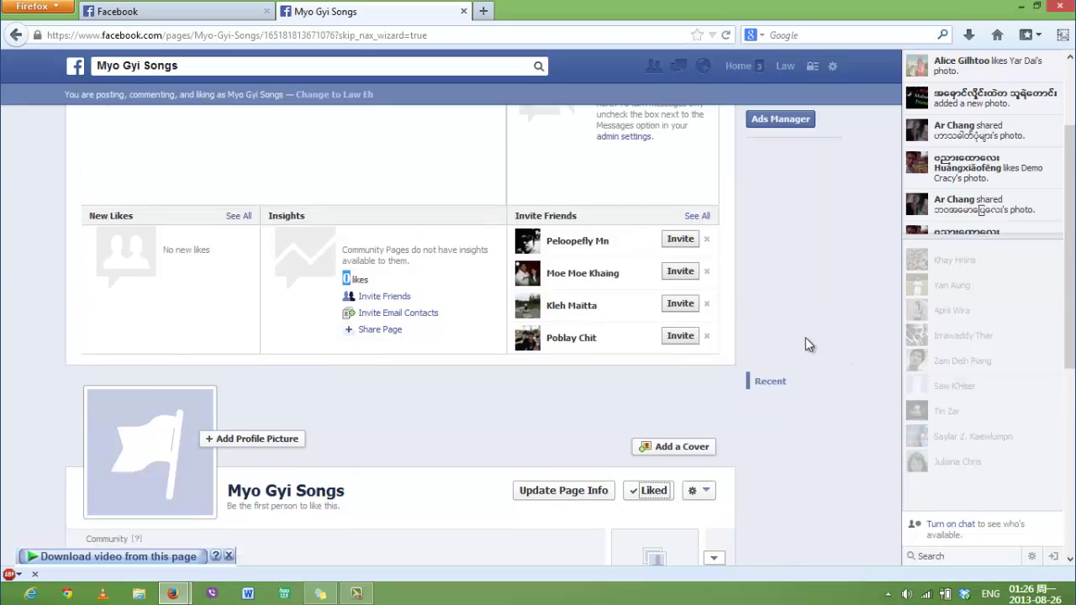
scroll(805, 344, up, 2)
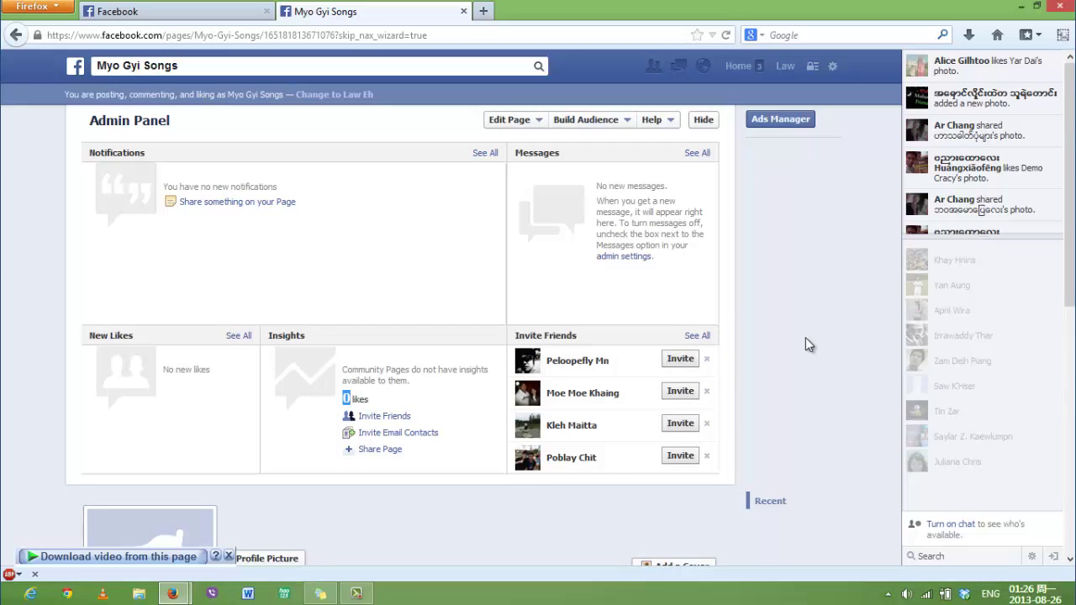
From the news feed, open the That" is me Artist page and scroll through its timeline of photo posts
click(740, 65)
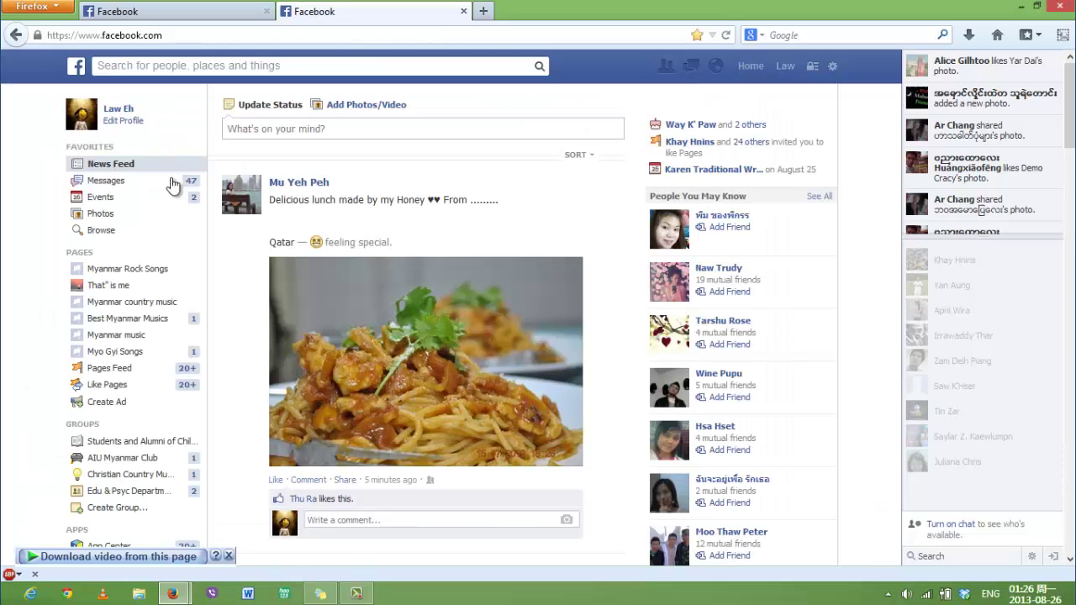
click(139, 289)
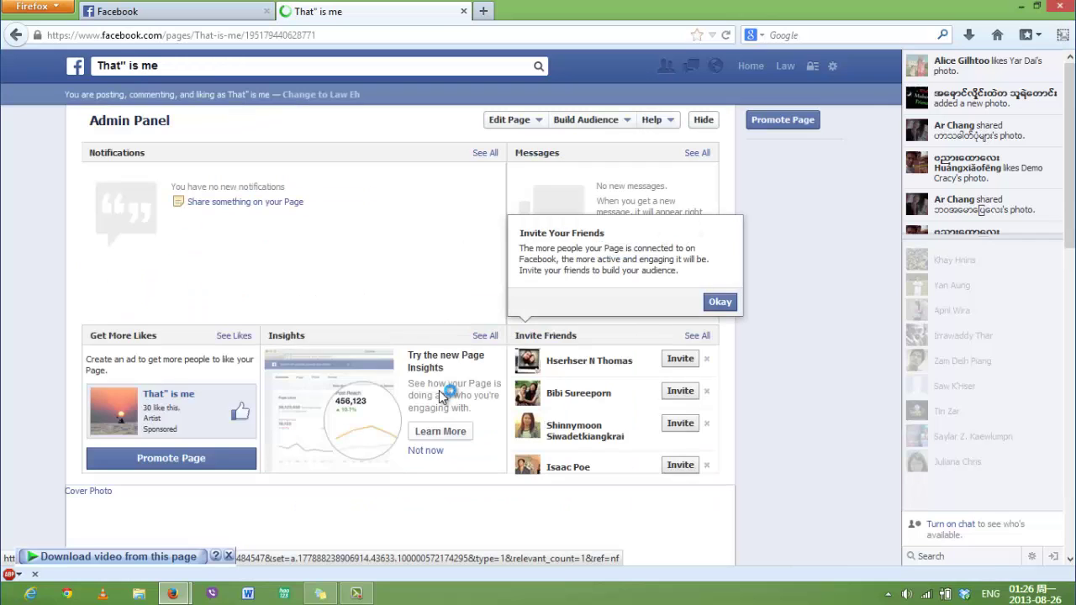
scroll(431, 412, down, 1)
scroll(430, 411, down, 5)
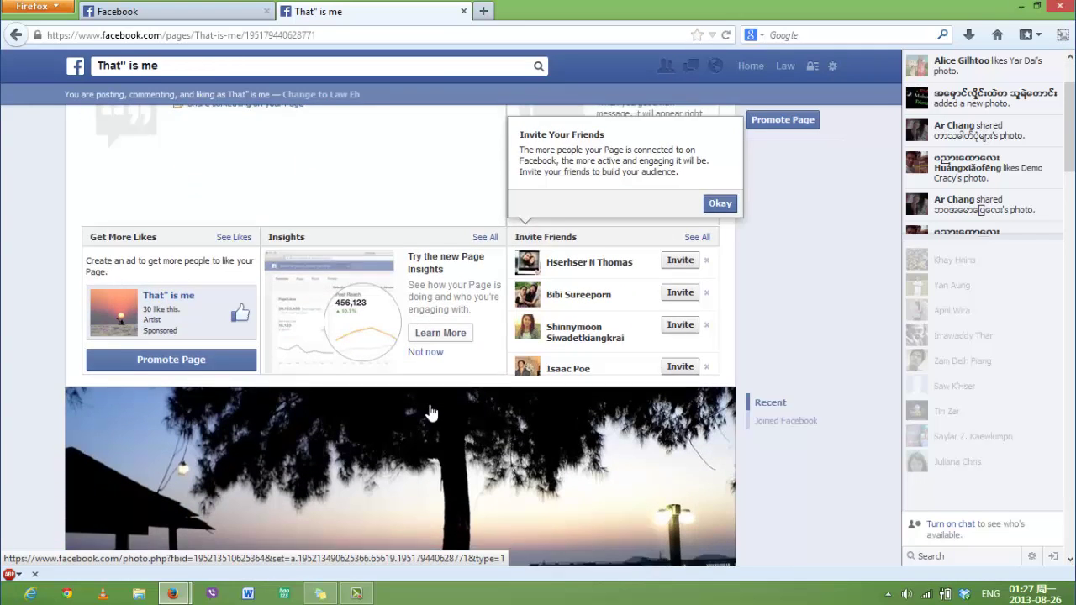
scroll(530, 403, up, 6)
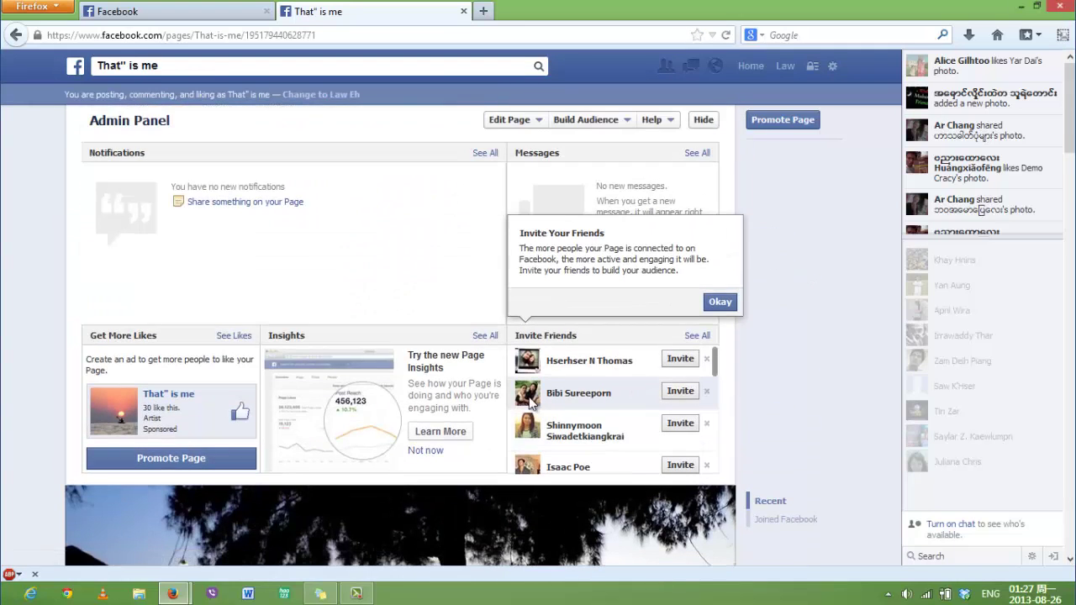
scroll(446, 391, down, 5)
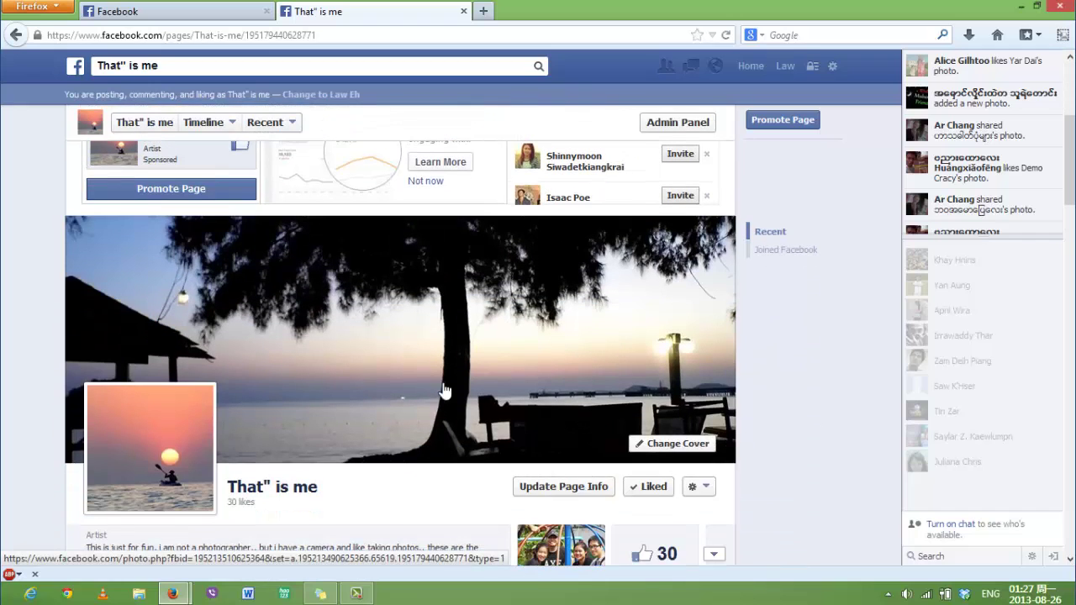
scroll(446, 391, down, 4)
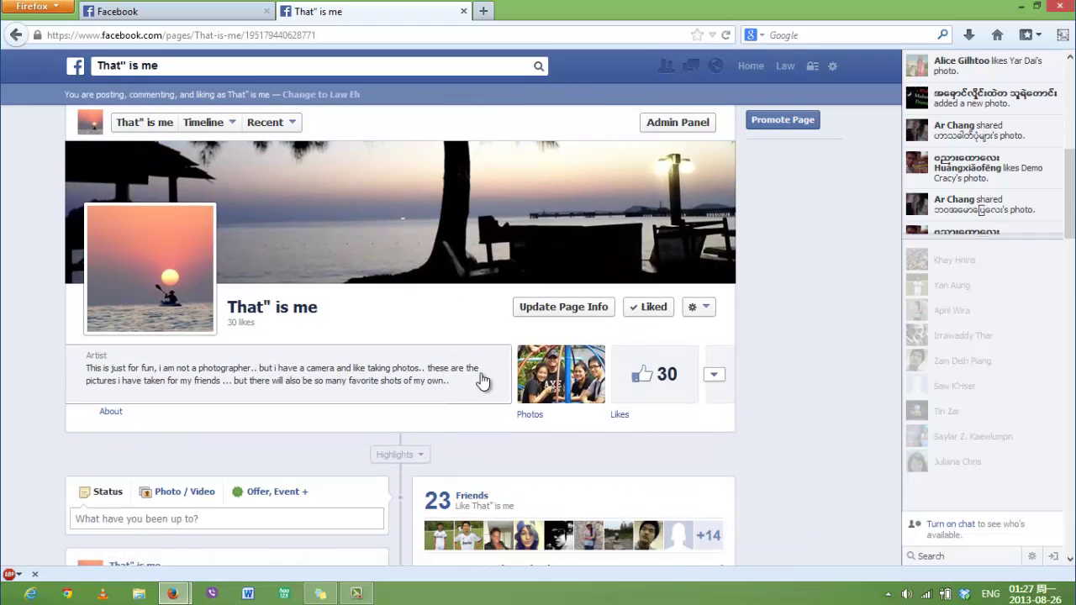
scroll(483, 380, down, 3)
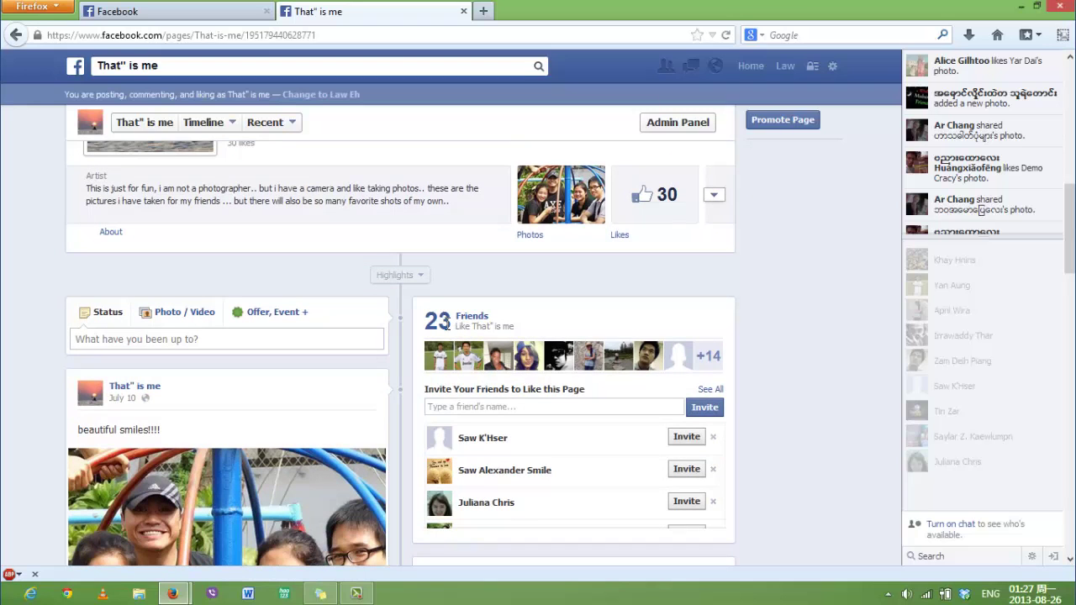
scroll(396, 386, down, 3)
scroll(396, 386, down, 2)
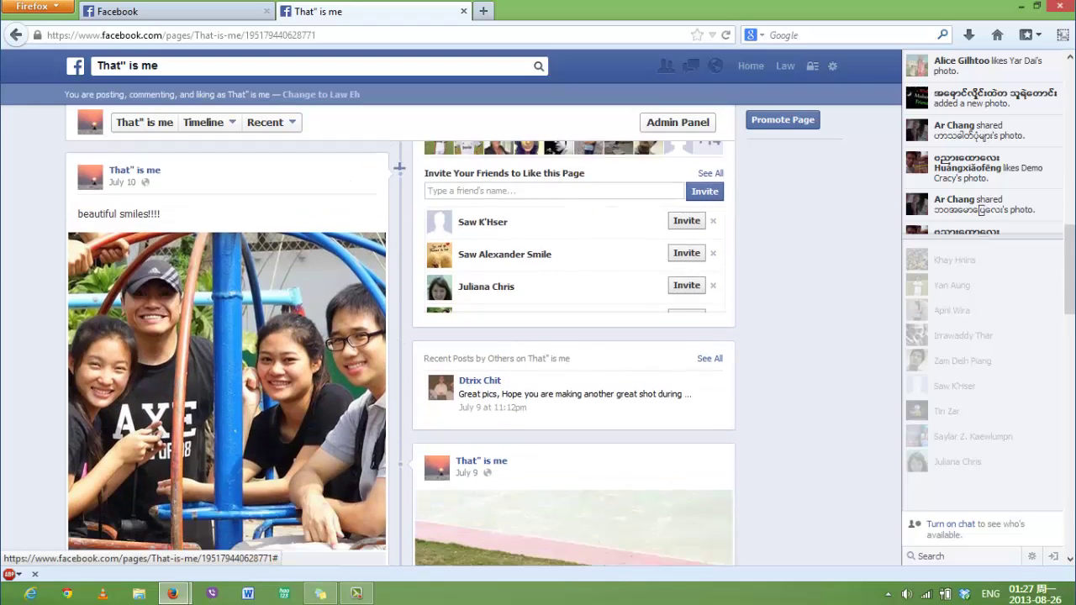
scroll(396, 386, down, 5)
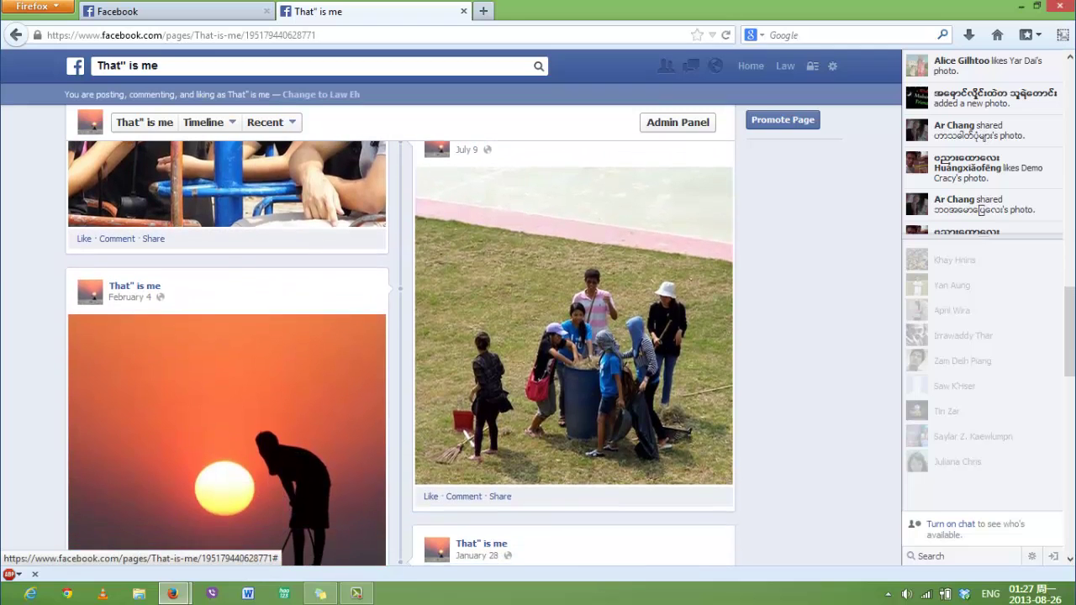
scroll(397, 386, down, 2)
scroll(519, 379, up, 5)
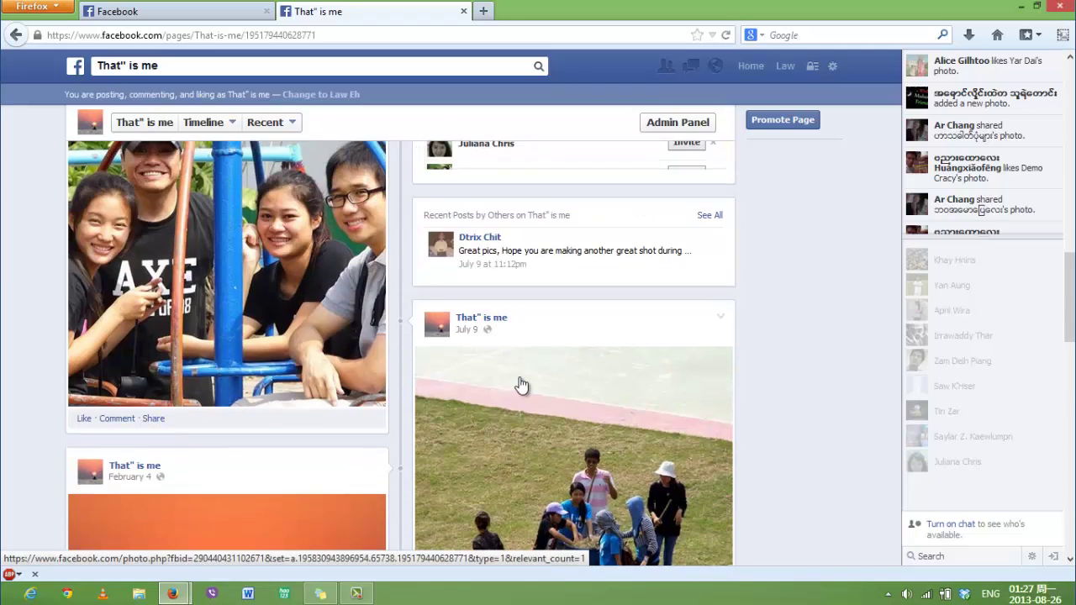
scroll(520, 382, down, 15)
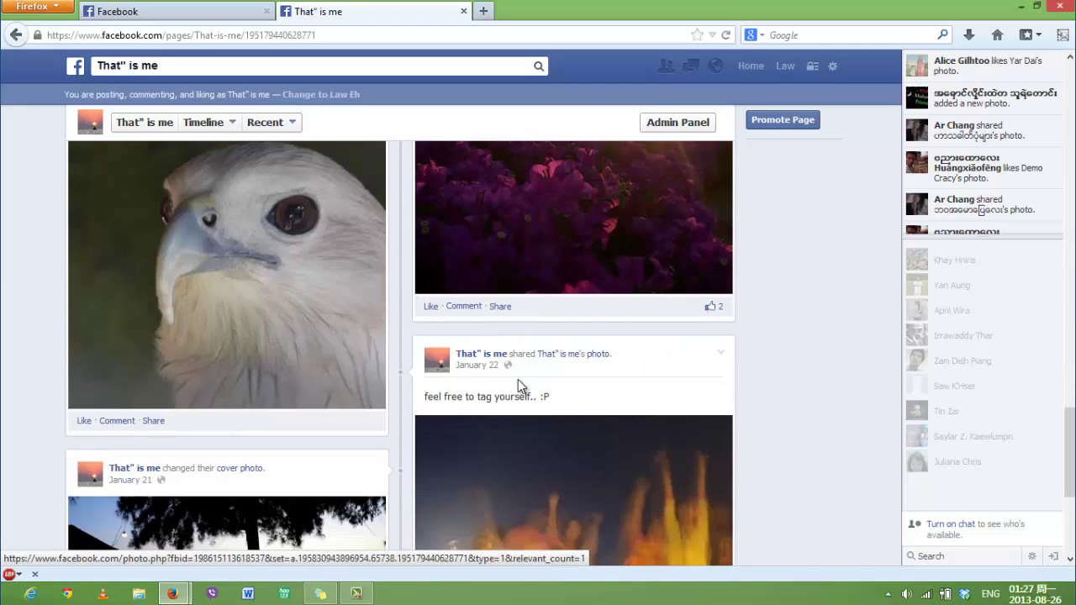
scroll(518, 382, down, 6)
scroll(518, 382, up, 10)
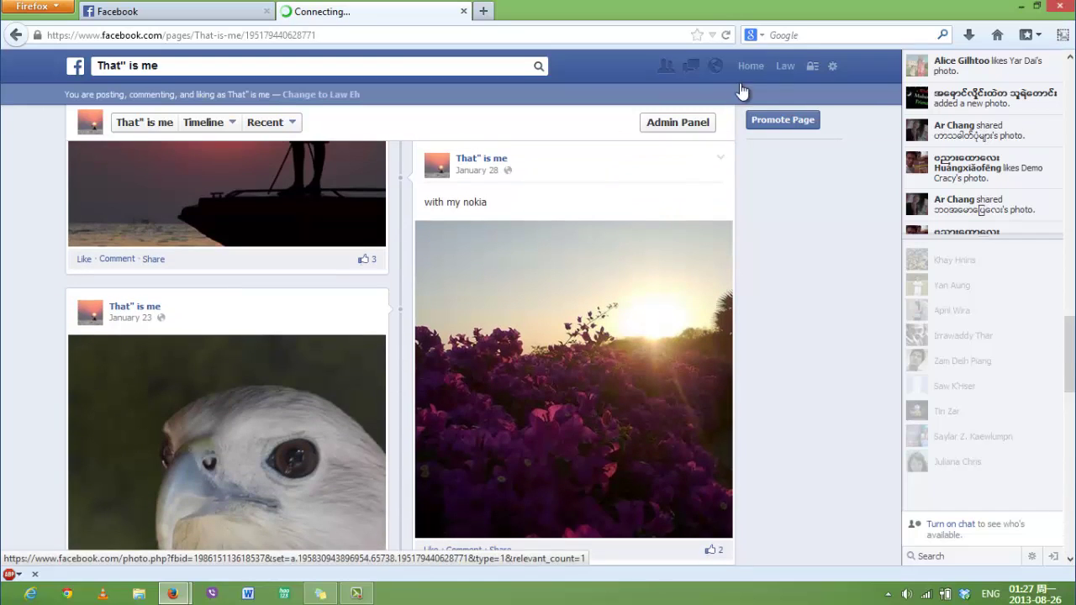